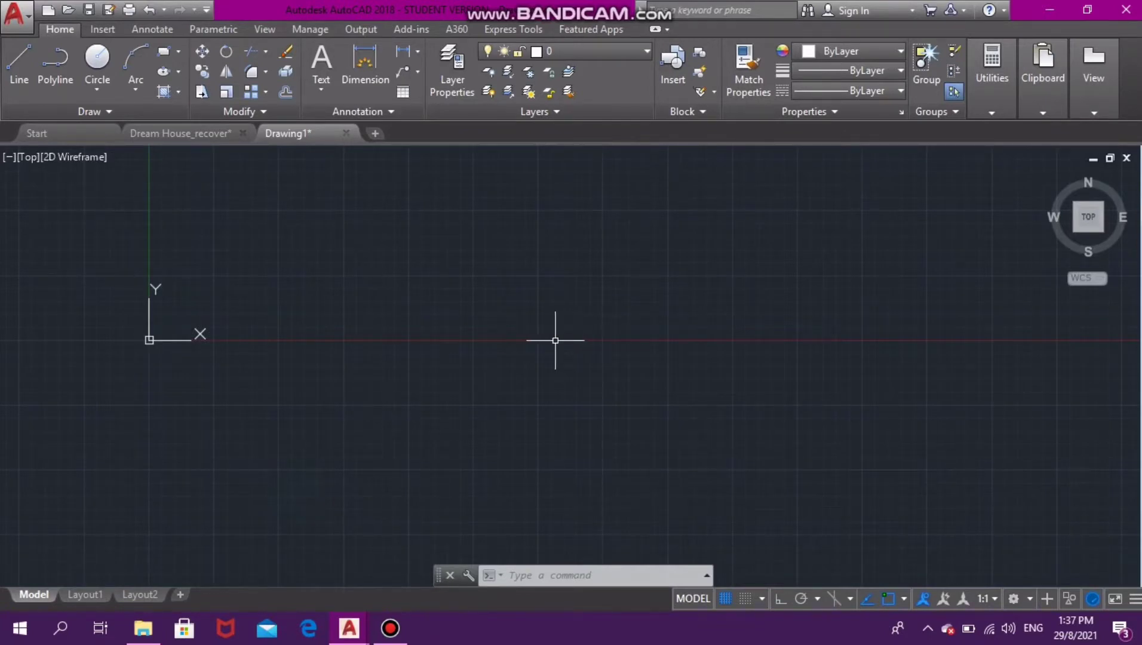
- Run ADCENTER to open the DesignCenter palette on the AutoCAD 2018 Sample folder
{"action": "type", "text": "ad"}
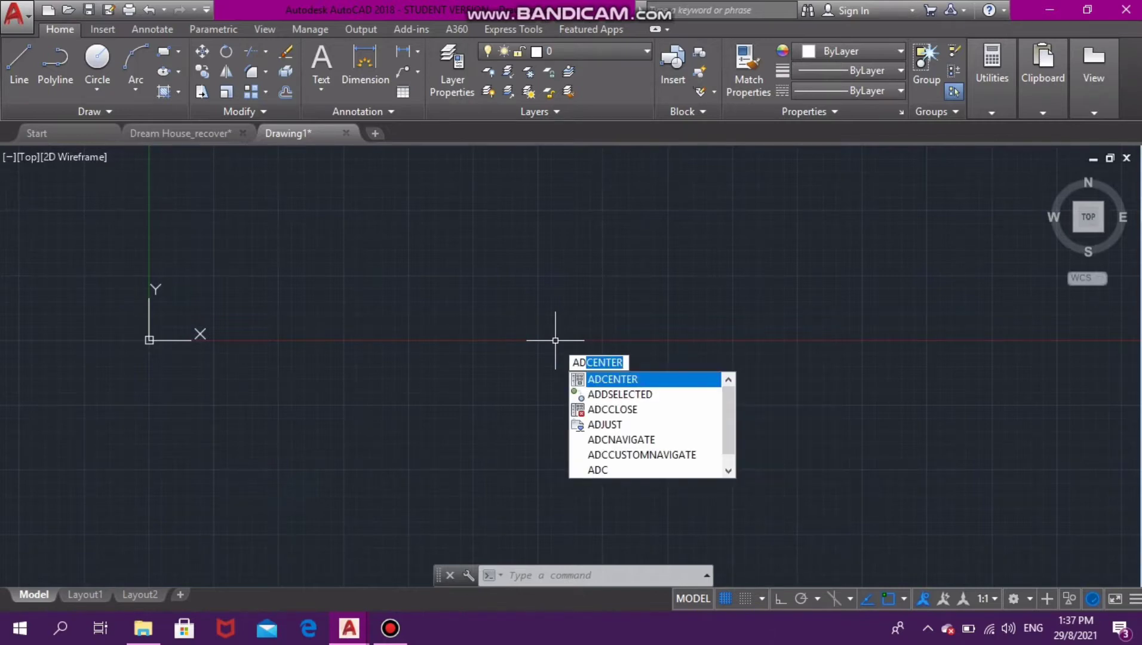
{"action": "type", "text": "ce"}
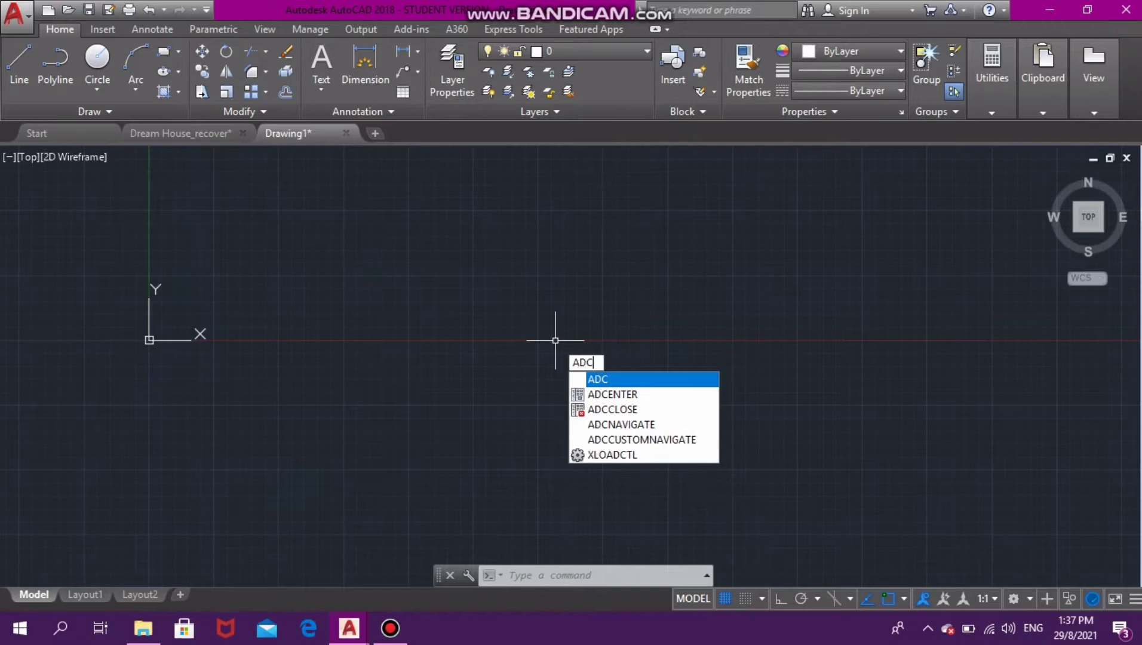
{"action": "type", "text": "nter"}
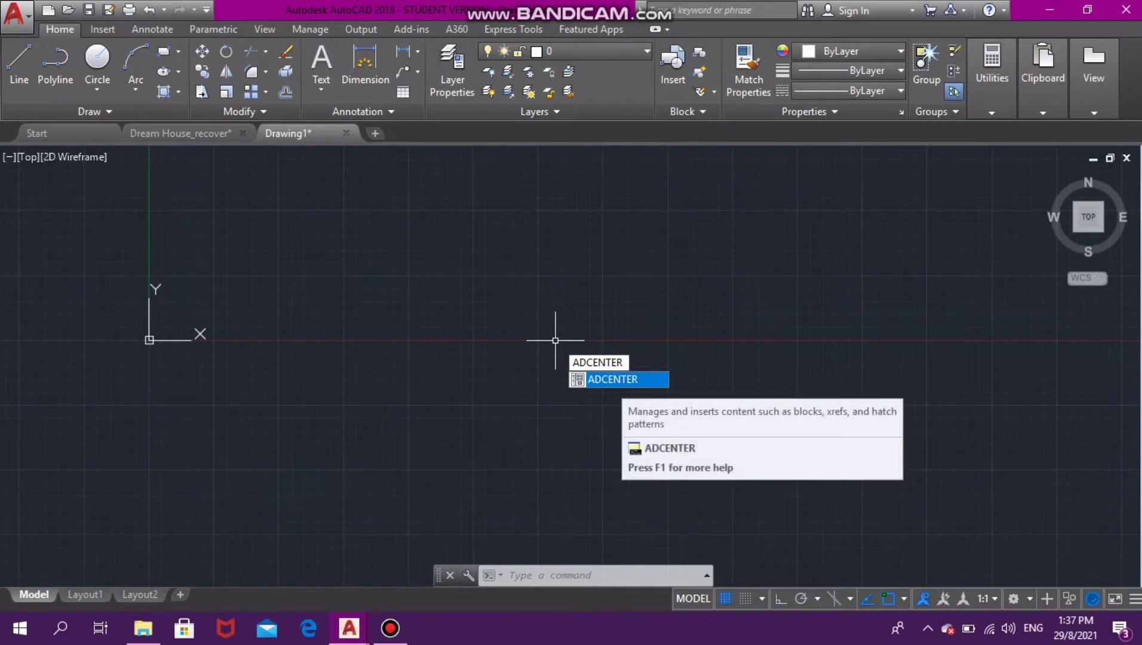
{"action": "key", "text": "Return"}
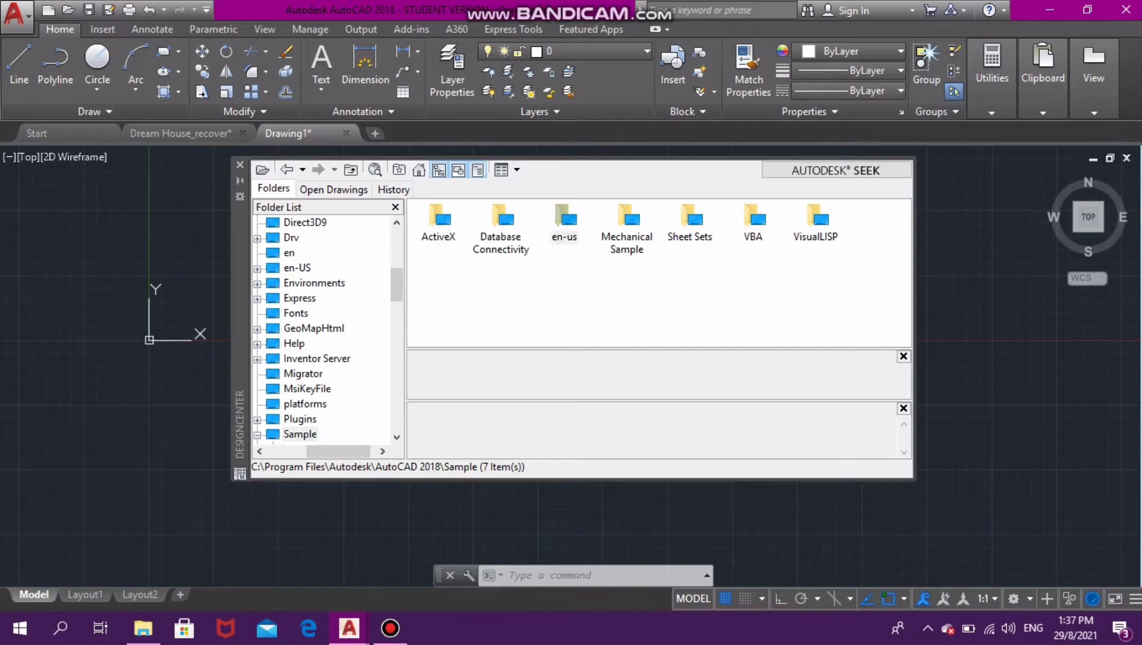
- Browse en-us > DesignCenter > House Designer.dwg > Blocks to list its 20 blocks
{"action": "double_click", "coordinate": [564, 222]}
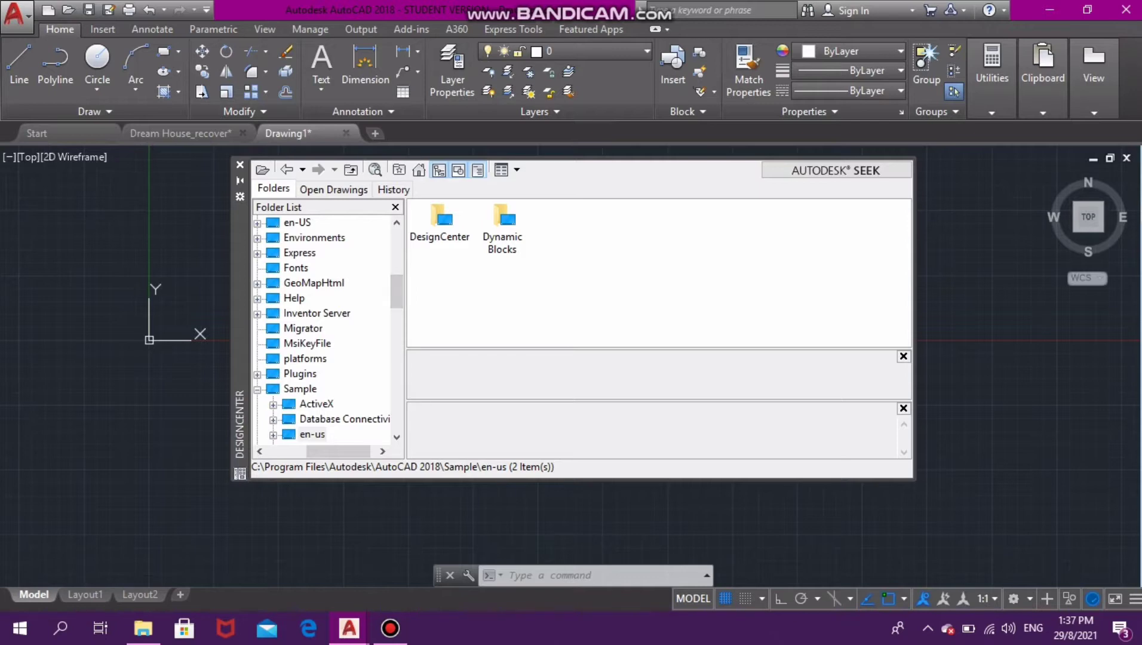
{"action": "double_click", "coordinate": [441, 220]}
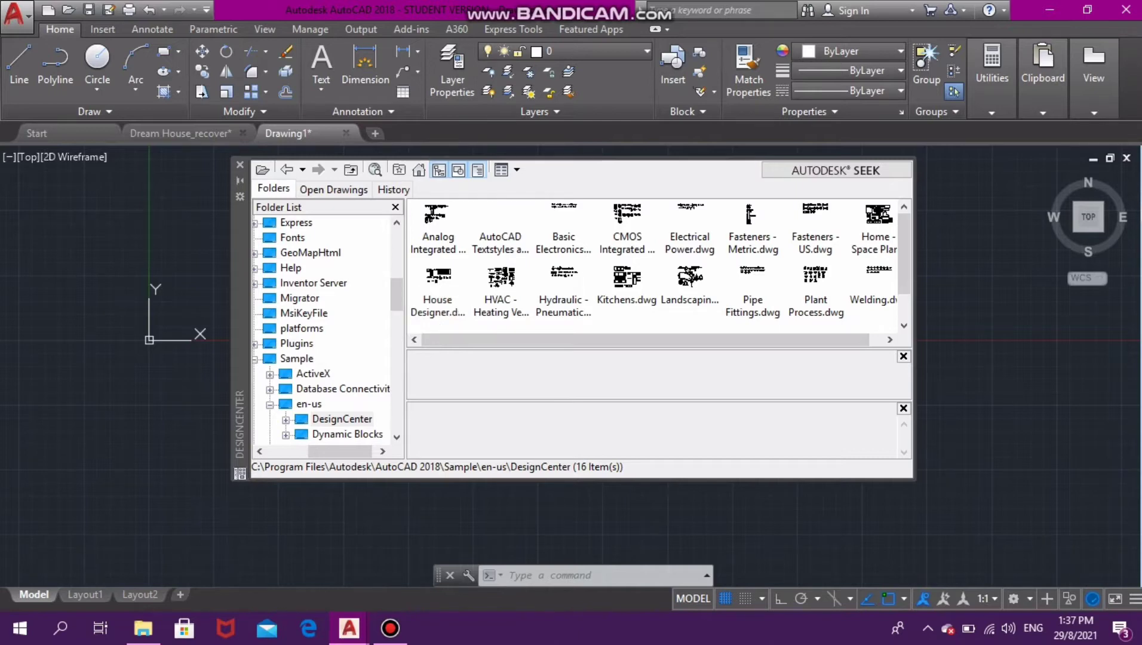
{"action": "double_click", "coordinate": [438, 277]}
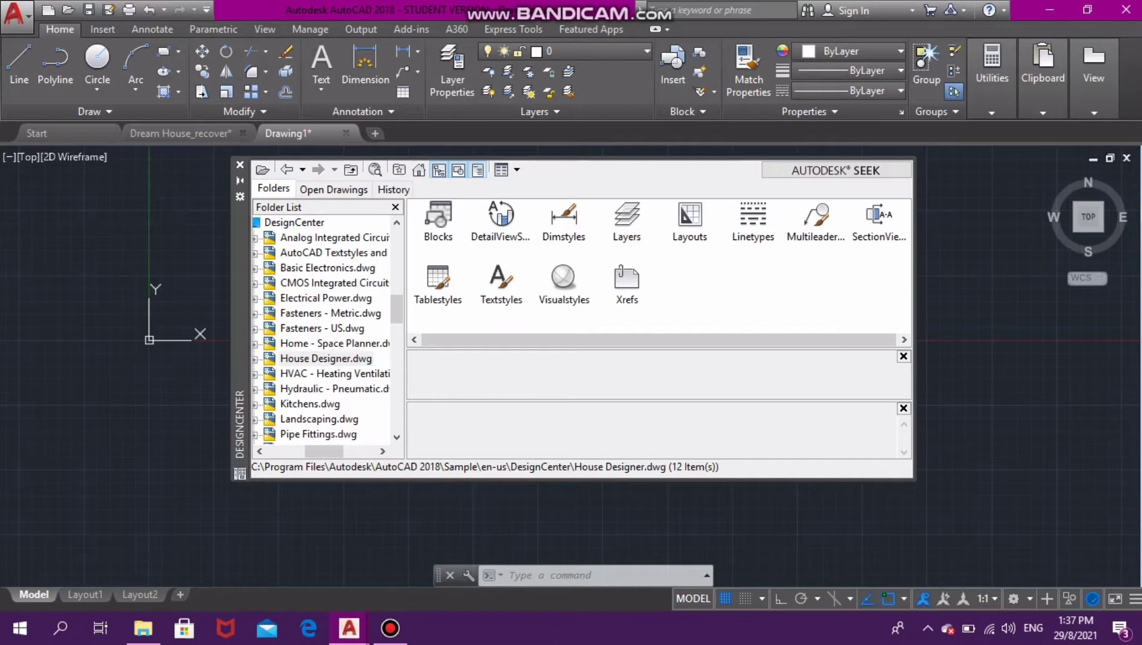
{"action": "double_click", "coordinate": [438, 218]}
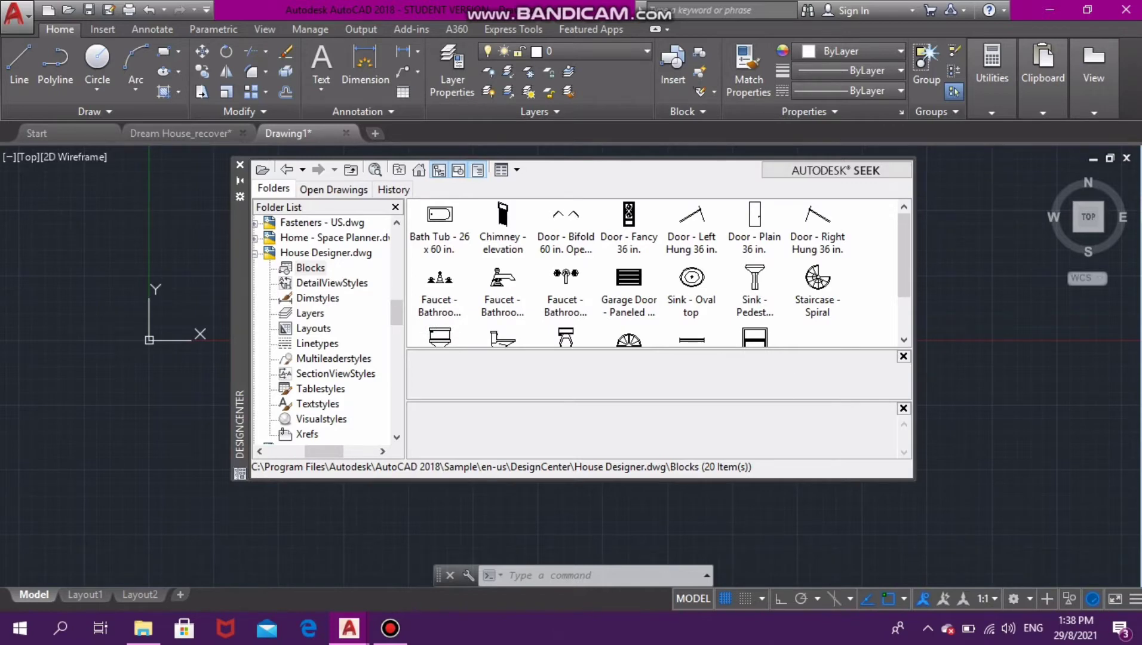
- Select the Sink - Pedestal elevation block and open its Insert dialog at scale 1, rotation 0
{"action": "left_click", "coordinate": [755, 281]}
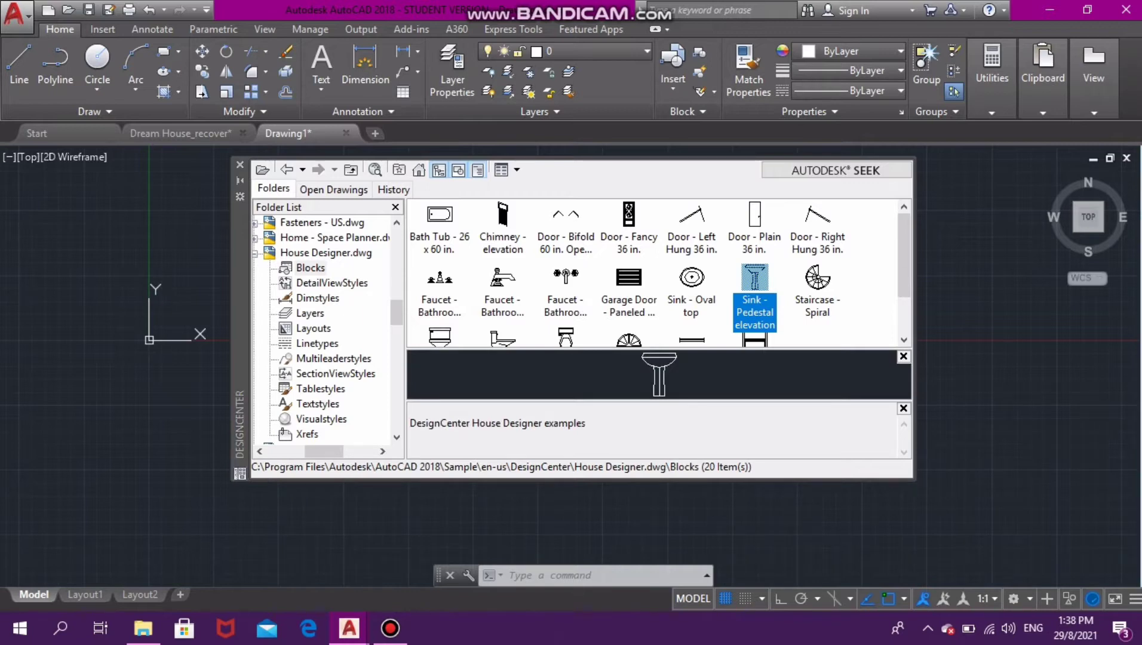
{"action": "double_click", "coordinate": [754, 287]}
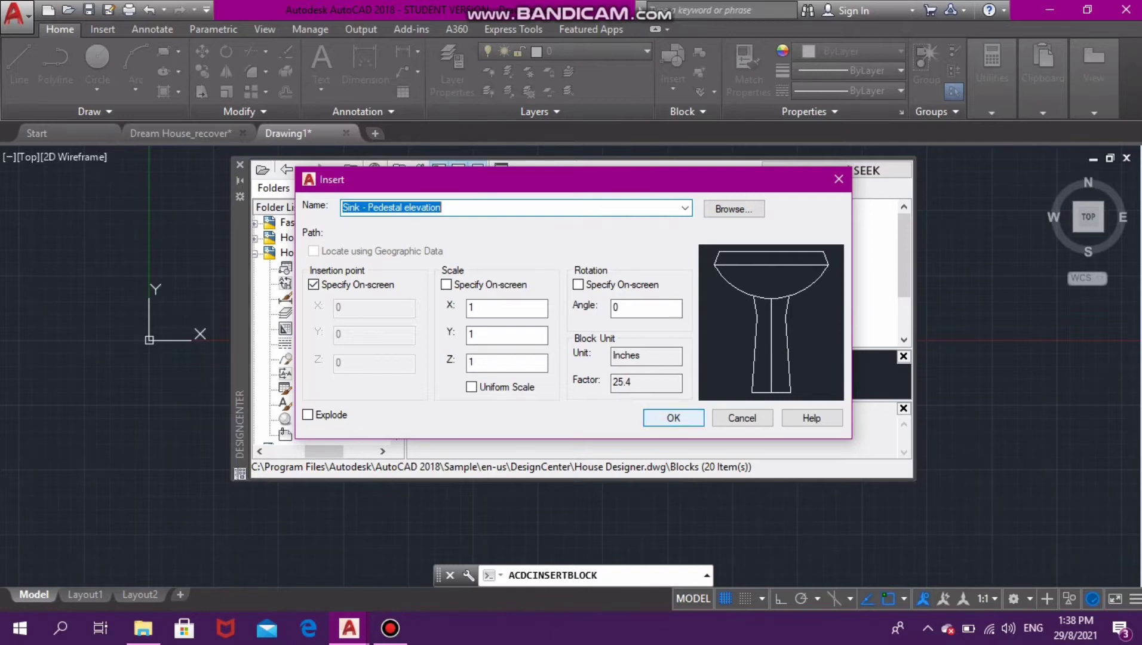
- Insert the pedestal sink at a picked point in Drawing1, then close DesignCenter
{"action": "left_click", "coordinate": [674, 417]}
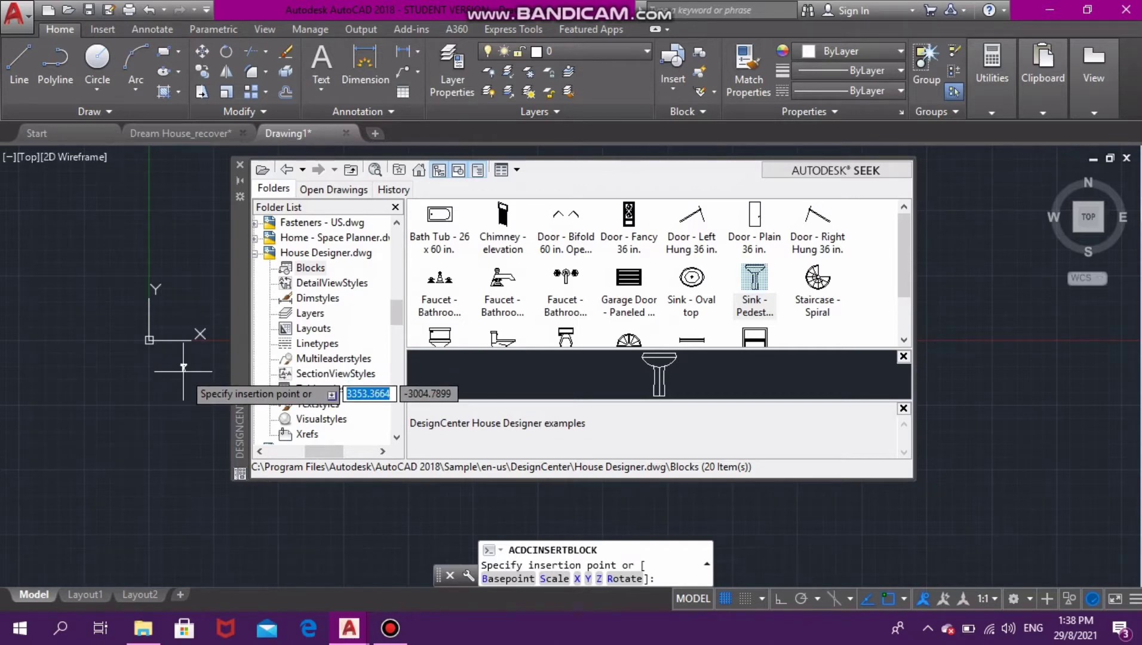
{"action": "left_click", "coordinate": [182, 369]}
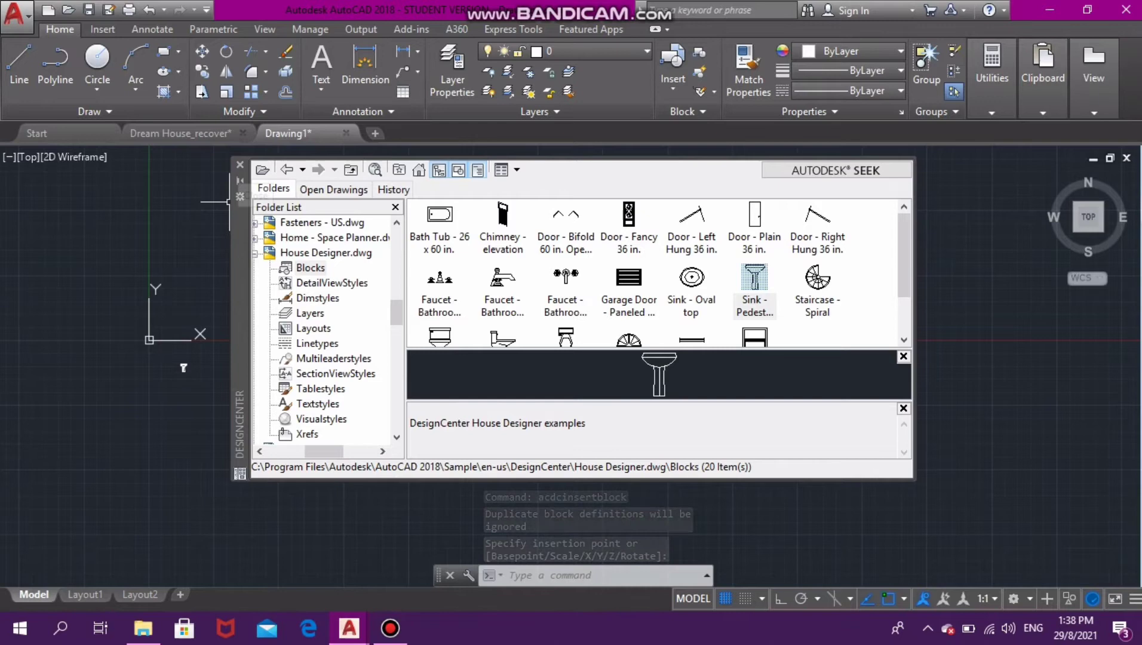
{"action": "left_click", "coordinate": [239, 165]}
- Zoom in on the pedestal sink with the mouse wheel
{"action": "scroll", "coordinate": [126, 392], "scroll_direction": "up", "scroll_amount": 8}
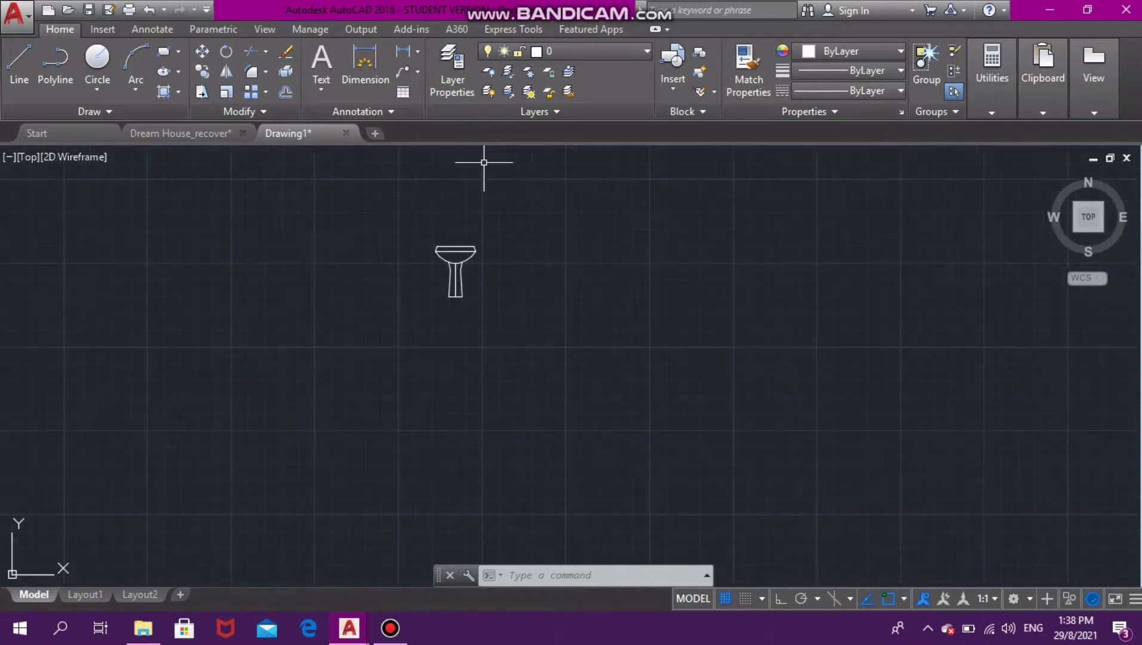
{"action": "scroll", "coordinate": [476, 195], "scroll_direction": "up", "scroll_amount": 3}
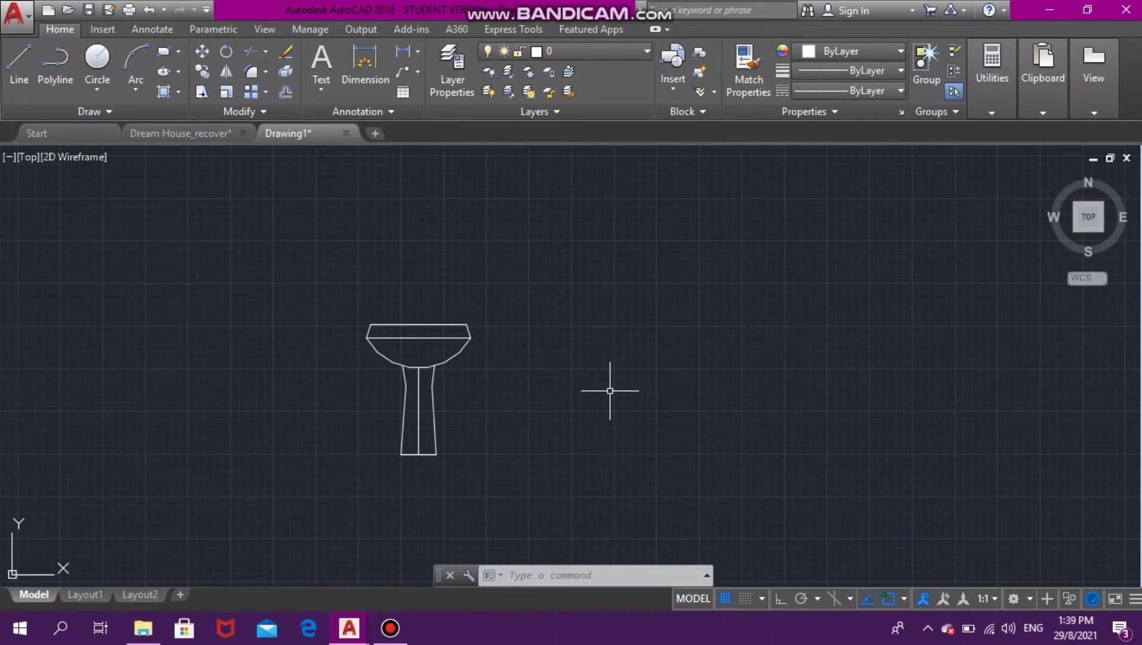
- Reopen DesignCenter by typing AD and choosing ADCENTER from the suggestions
{"action": "type", "text": "ad"}
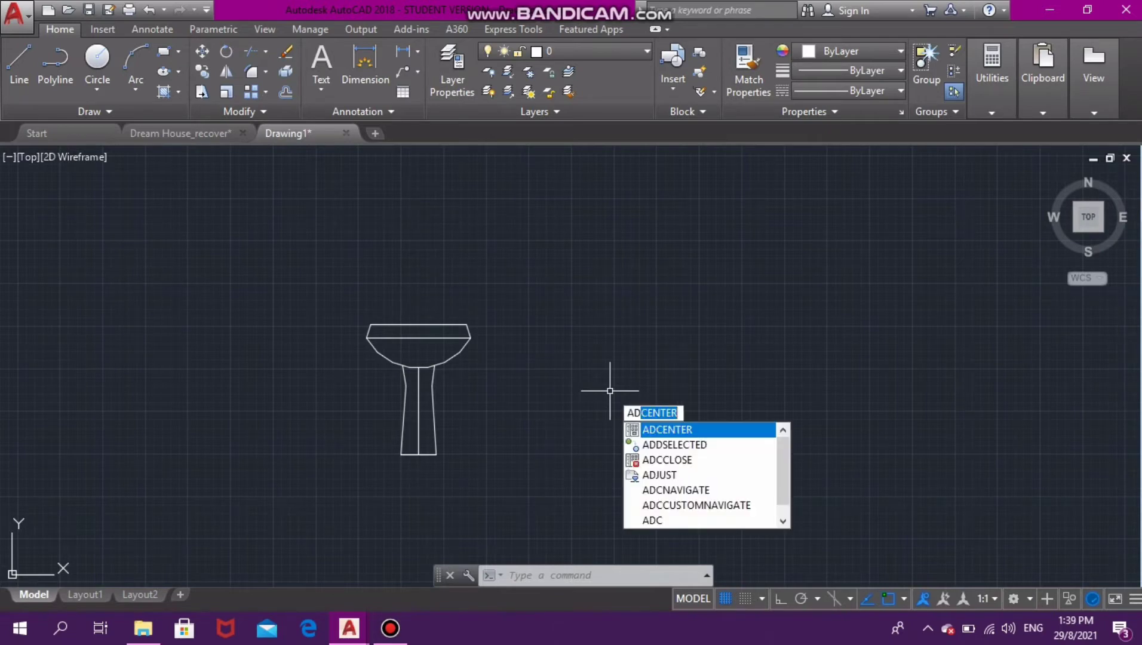
{"action": "key", "text": "Up"}
{"action": "key", "text": "Return"}
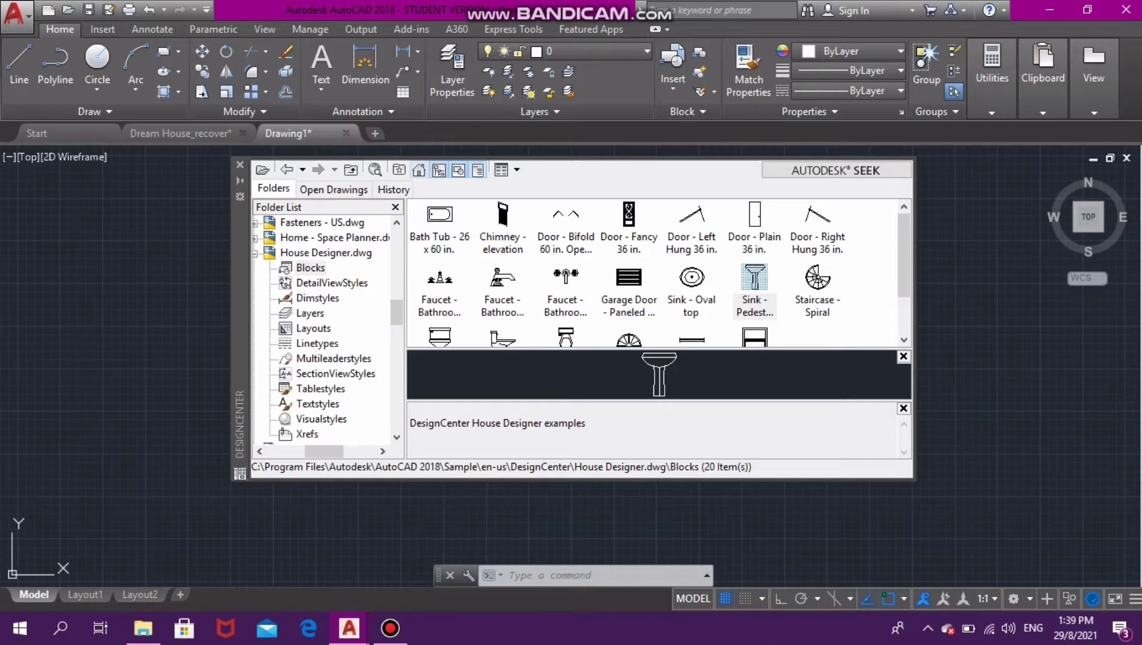
- Browse from the Sample folder through en-us and DesignCenter to the Home - Space Planner.dwg blocks
{"action": "left_click", "coordinate": [419, 170]}
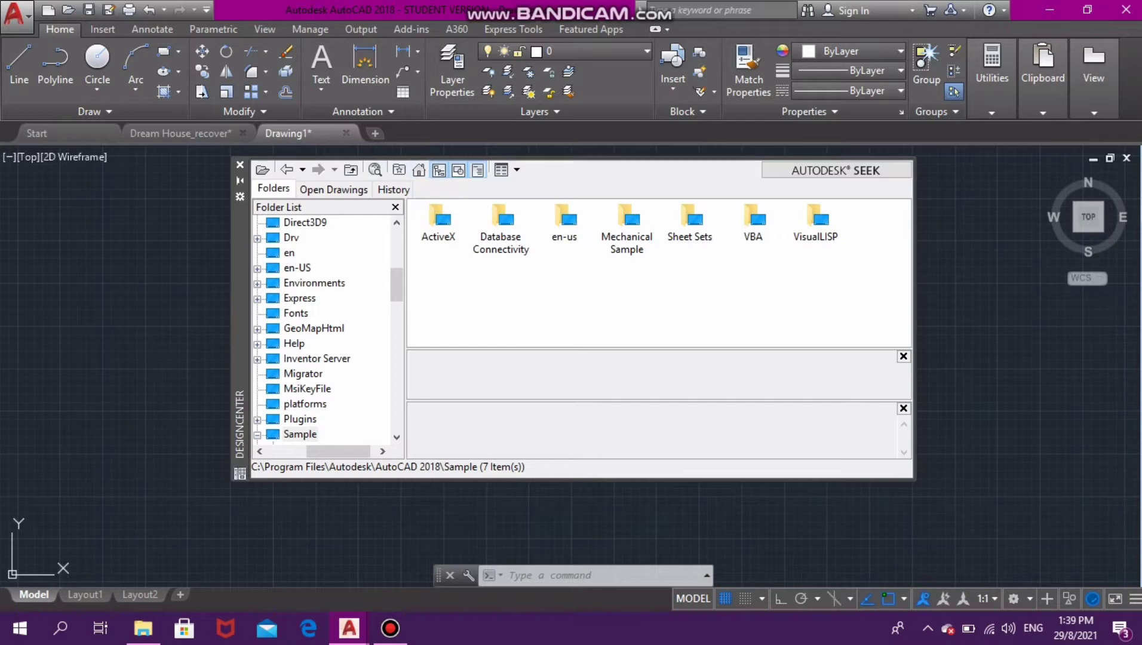
{"action": "left_click", "coordinate": [565, 221]}
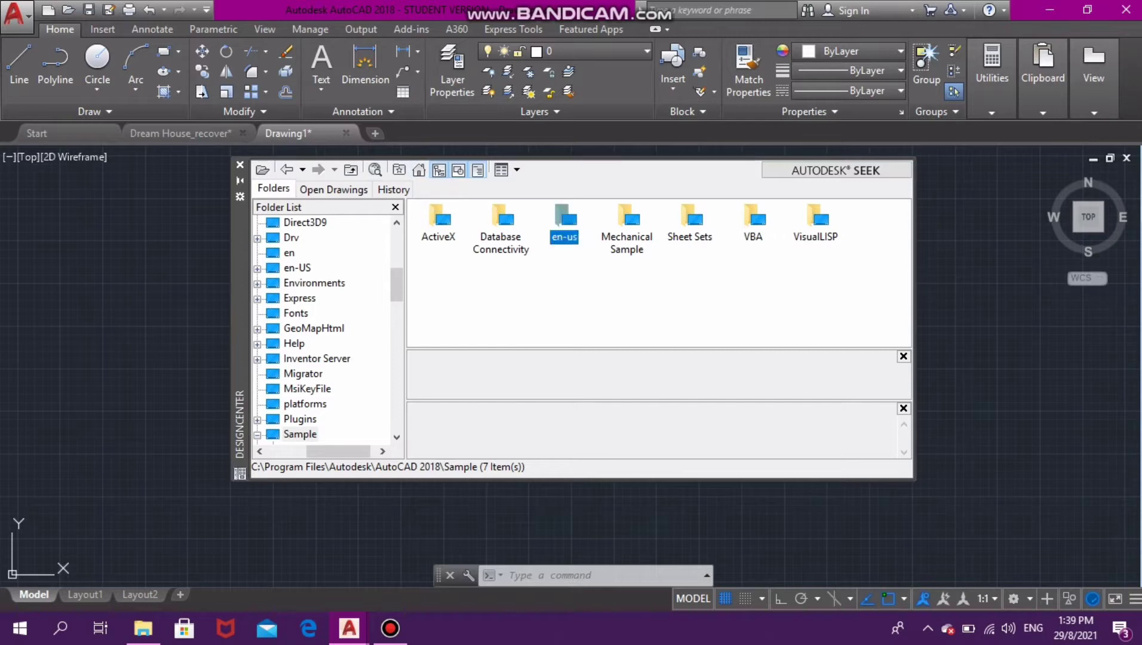
{"action": "double_click", "coordinate": [565, 221]}
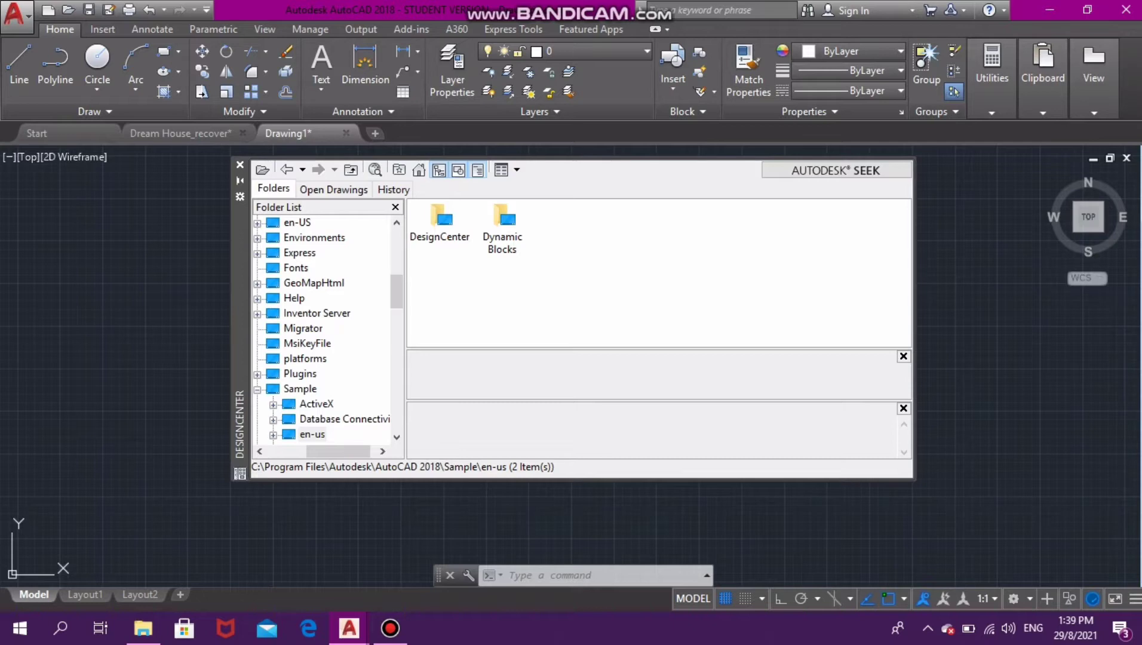
{"action": "double_click", "coordinate": [440, 221]}
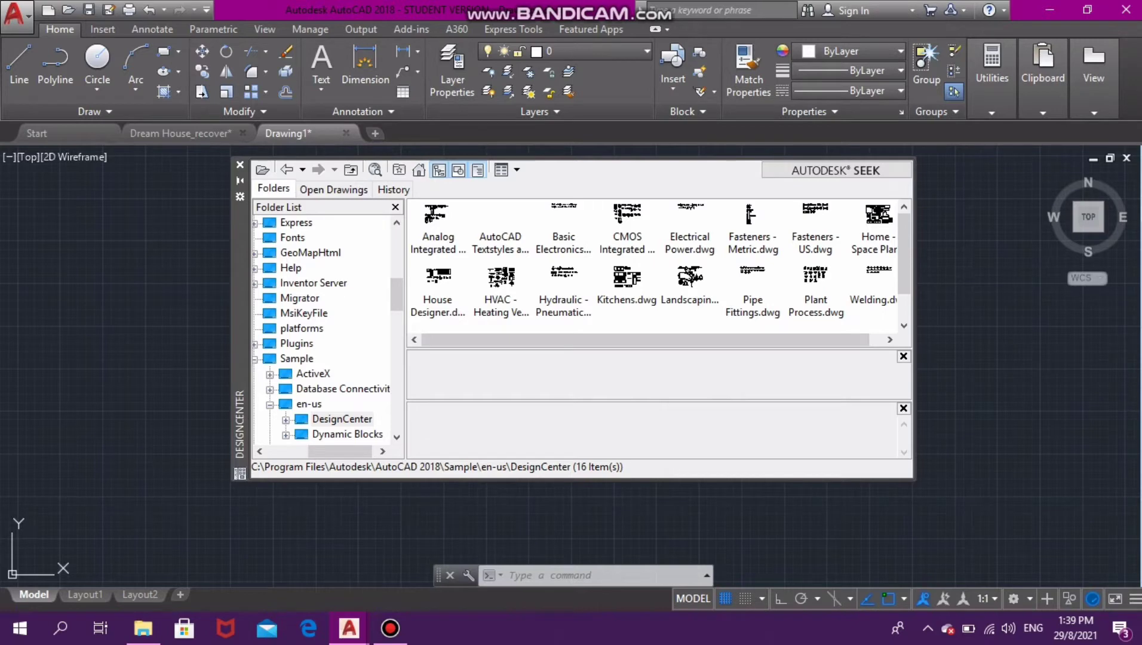
{"action": "double_click", "coordinate": [878, 227]}
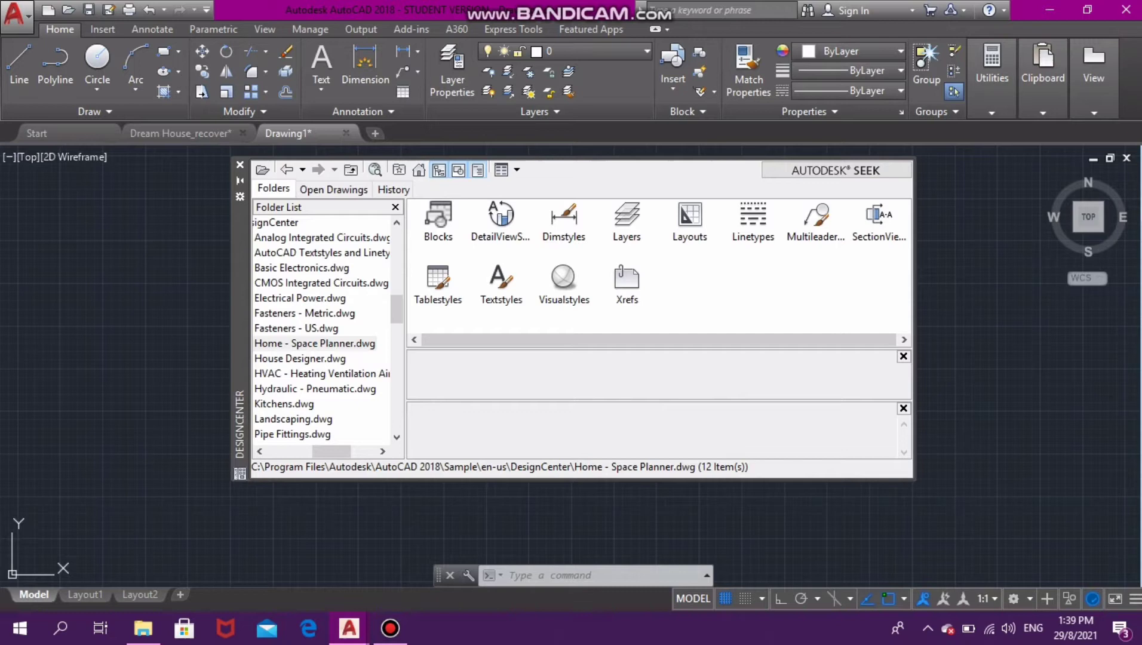
{"action": "double_click", "coordinate": [439, 218]}
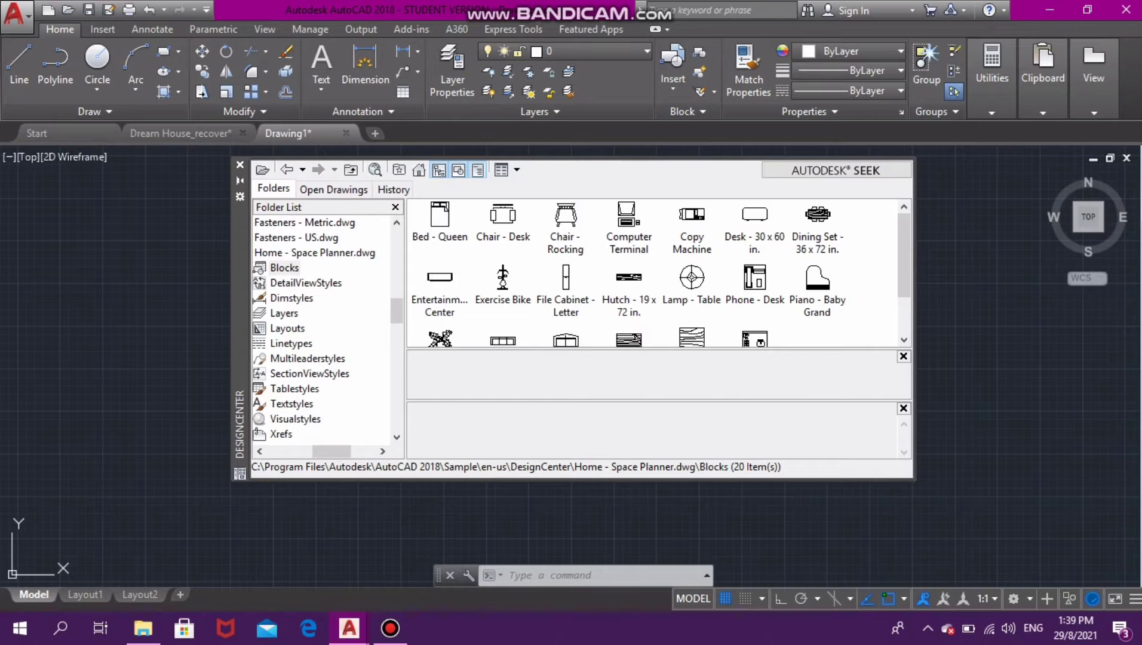
- Insert the Bed - Queen block with a 90° rotation angle, ready to pick its location
{"action": "double_click", "coordinate": [439, 221]}
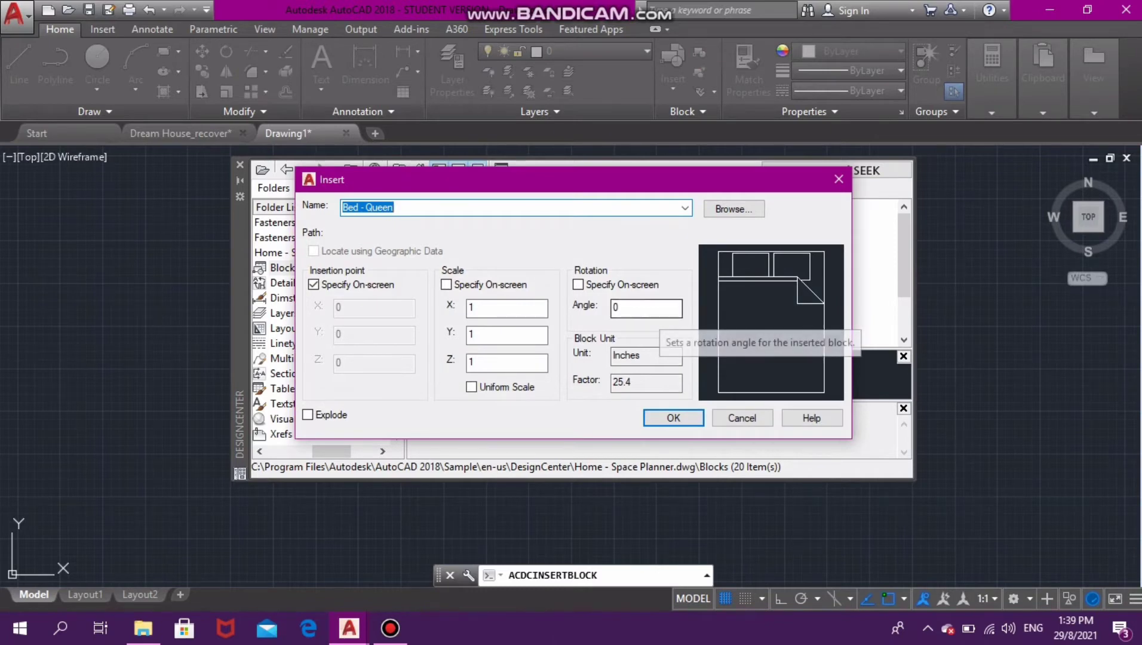
{"action": "left_click", "coordinate": [648, 308]}
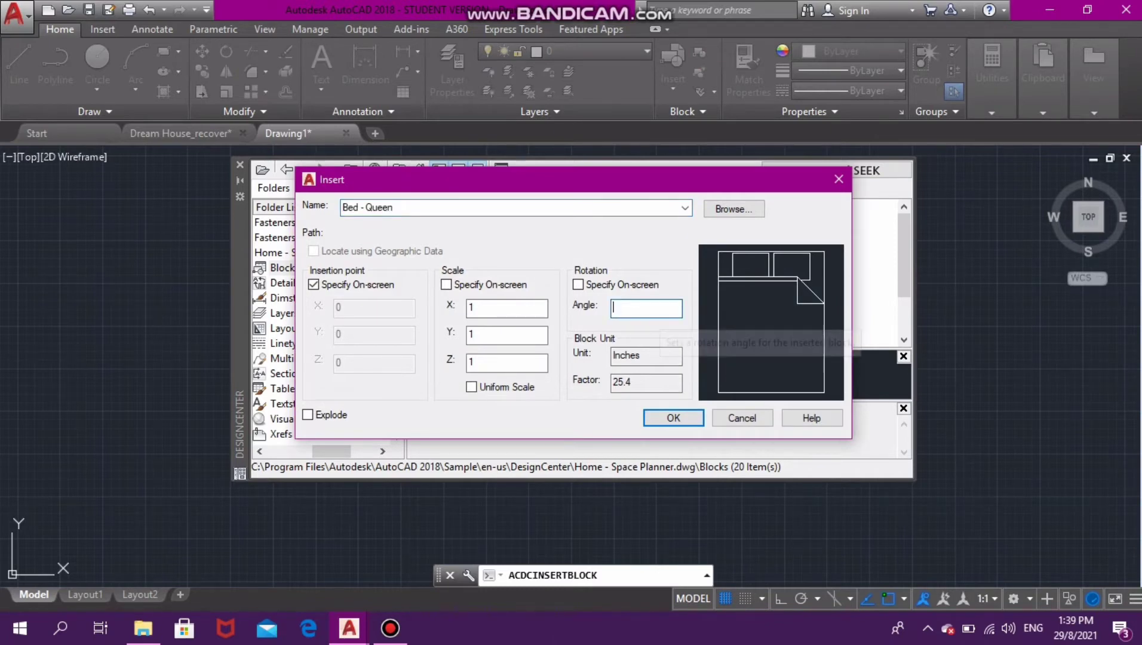
{"action": "key", "text": "BackSpace"}
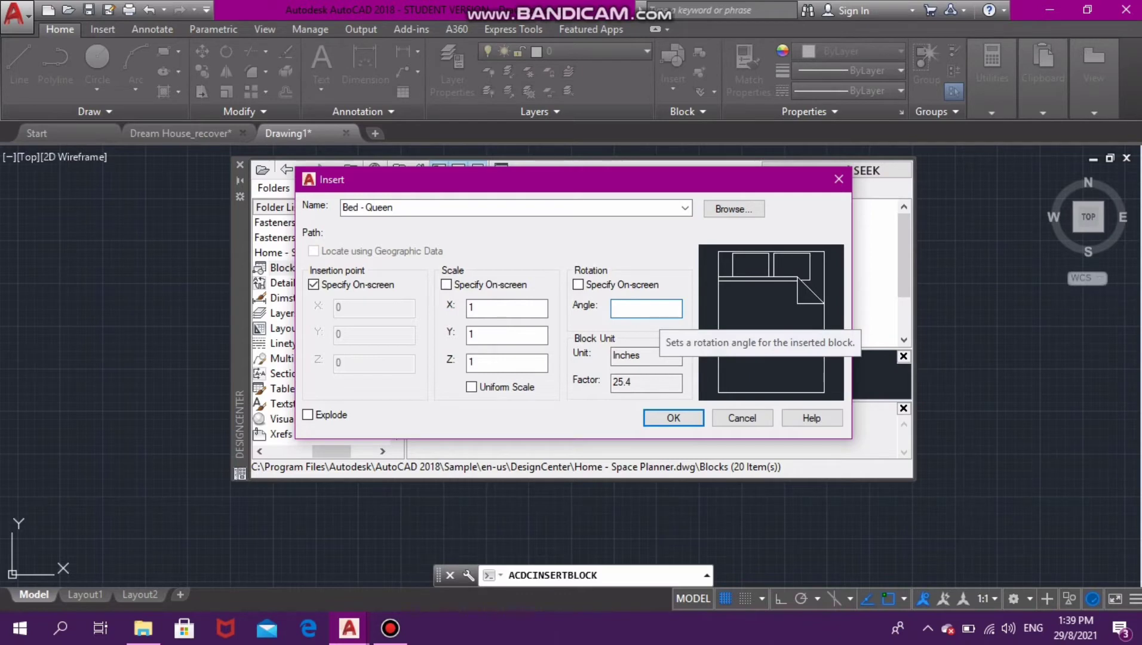
{"action": "type", "text": "90"}
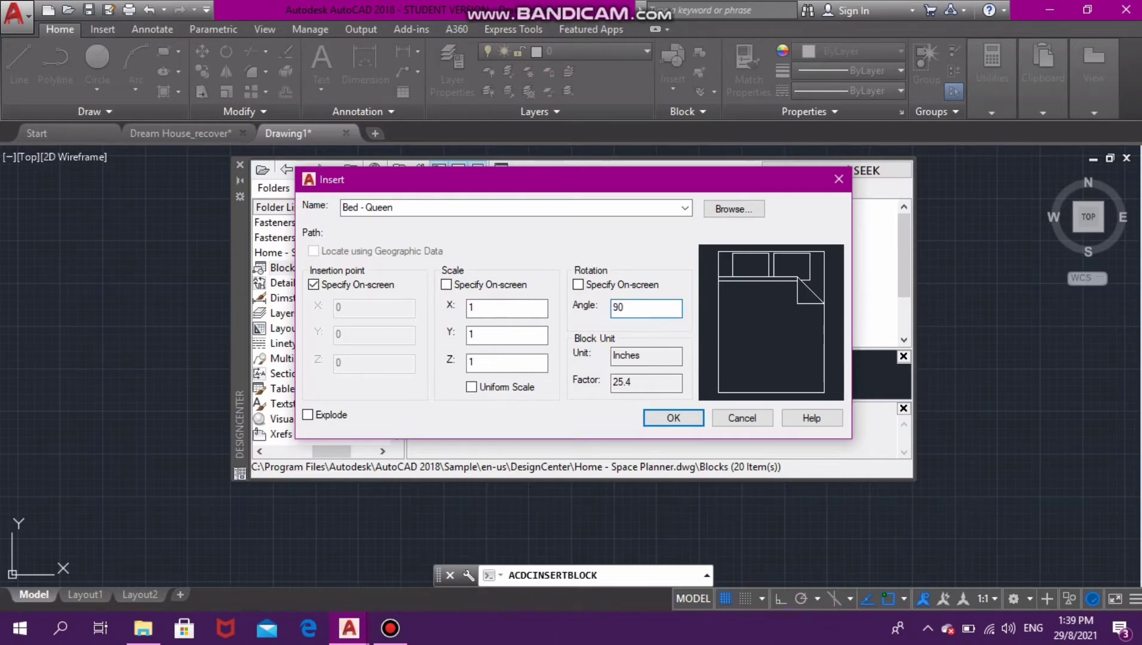
{"action": "key", "text": "Return"}
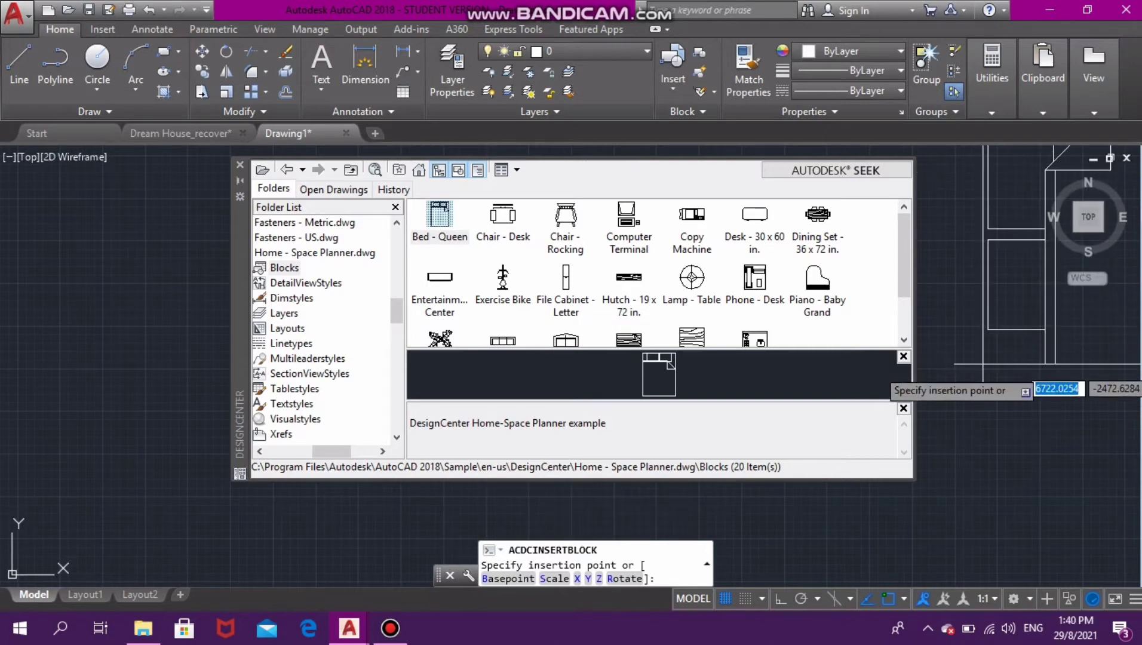
- Zoom out to make room for the bed to the right of the sink
{"action": "scroll", "coordinate": [920, 411], "scroll_direction": "down", "scroll_amount": 2}
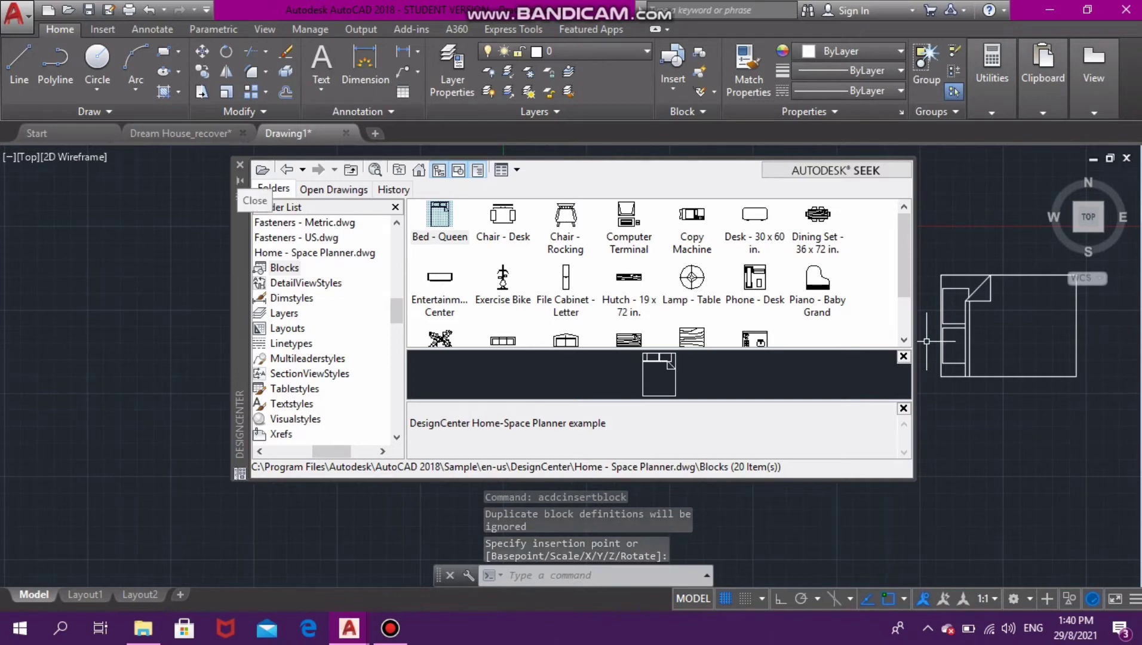
{"action": "left_click", "coordinate": [239, 165]}
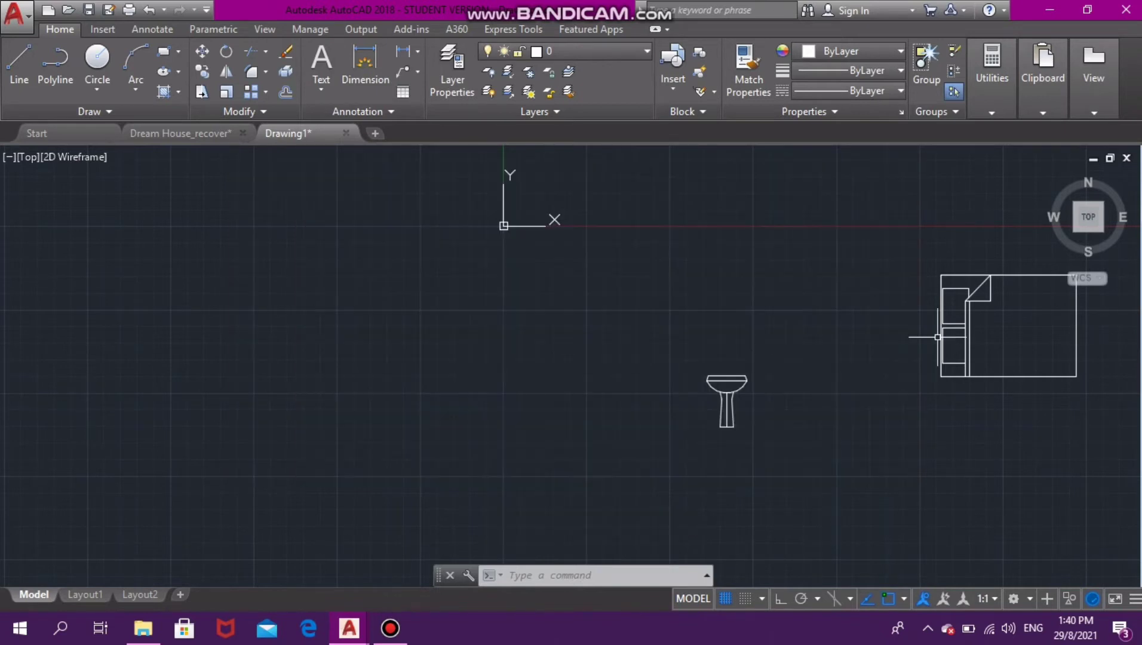
{"action": "scroll", "coordinate": [906, 349], "scroll_direction": "down", "scroll_amount": 2}
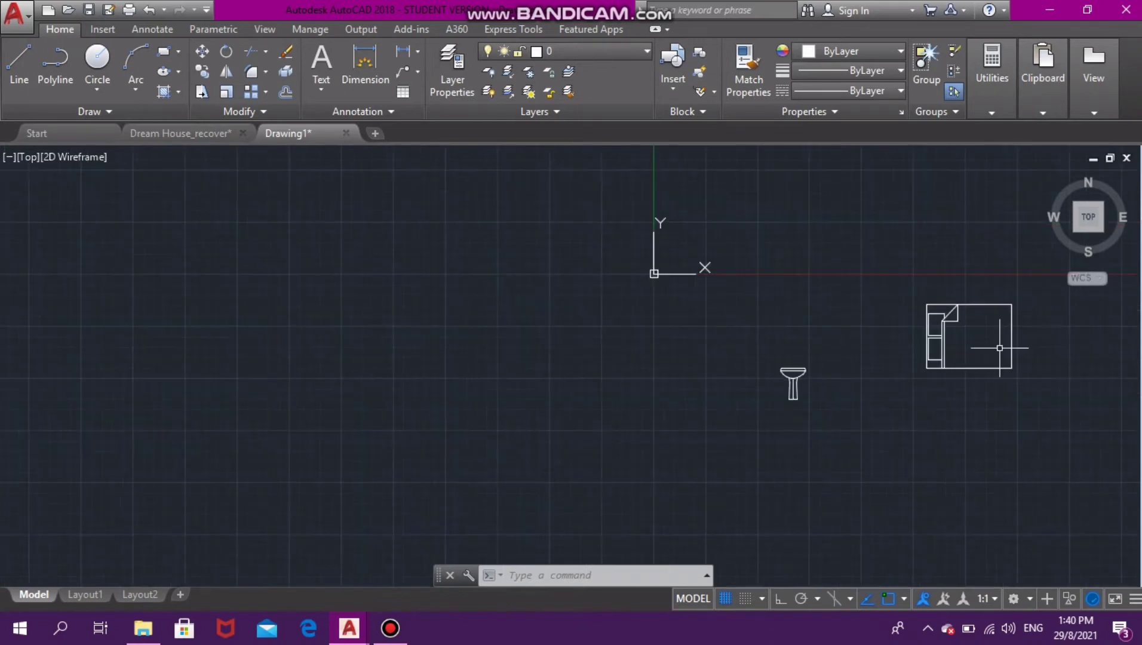
{"action": "scroll", "coordinate": [1062, 336], "scroll_direction": "up", "scroll_amount": 2}
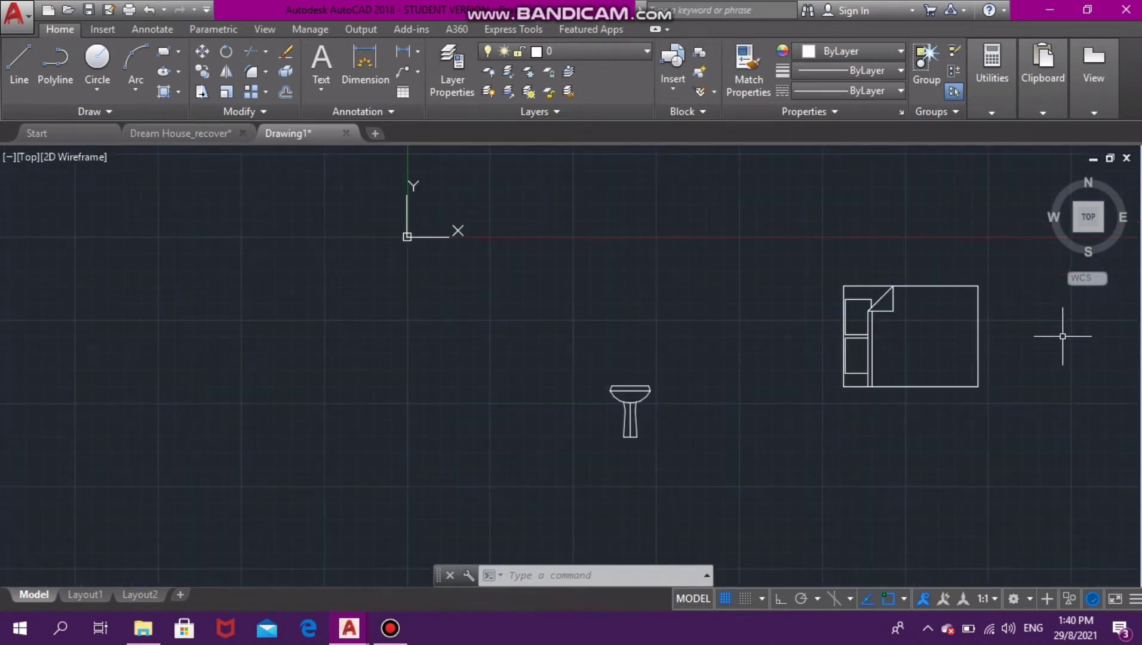
{"action": "scroll", "coordinate": [1063, 337], "scroll_direction": "up", "scroll_amount": 2}
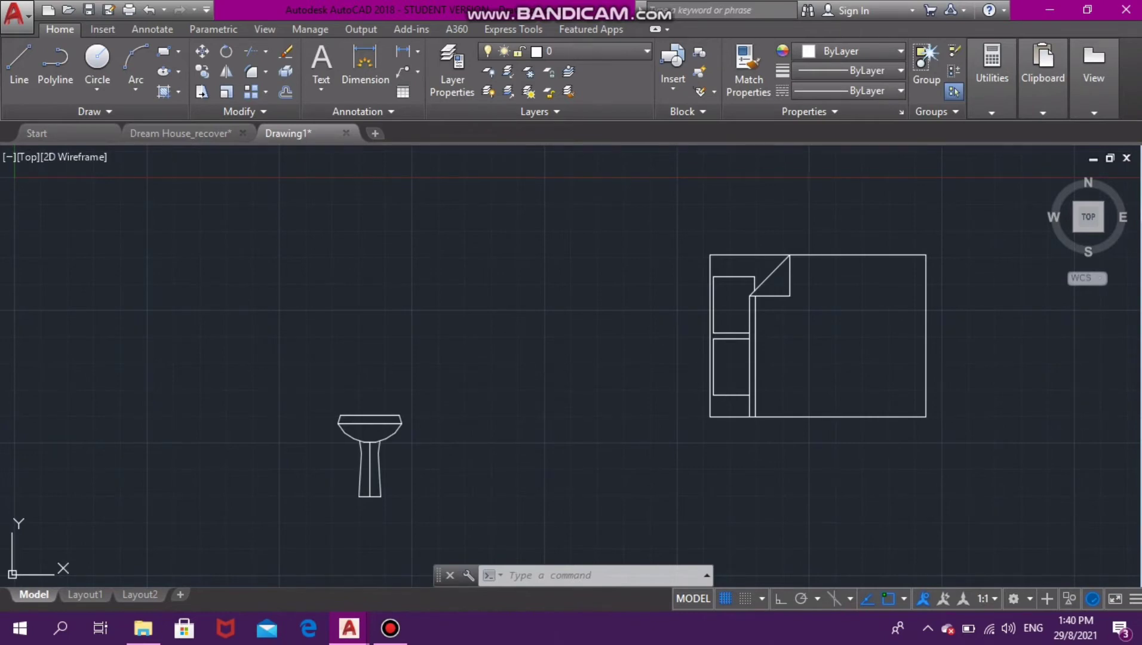
{"action": "mouse_move", "coordinate": [459, 378]}
{"action": "left_mouse_down"}
{"action": "mouse_move", "coordinate": [447, 411]}
{"action": "mouse_move", "coordinate": [471, 396]}
{"action": "left_mouse_up"}
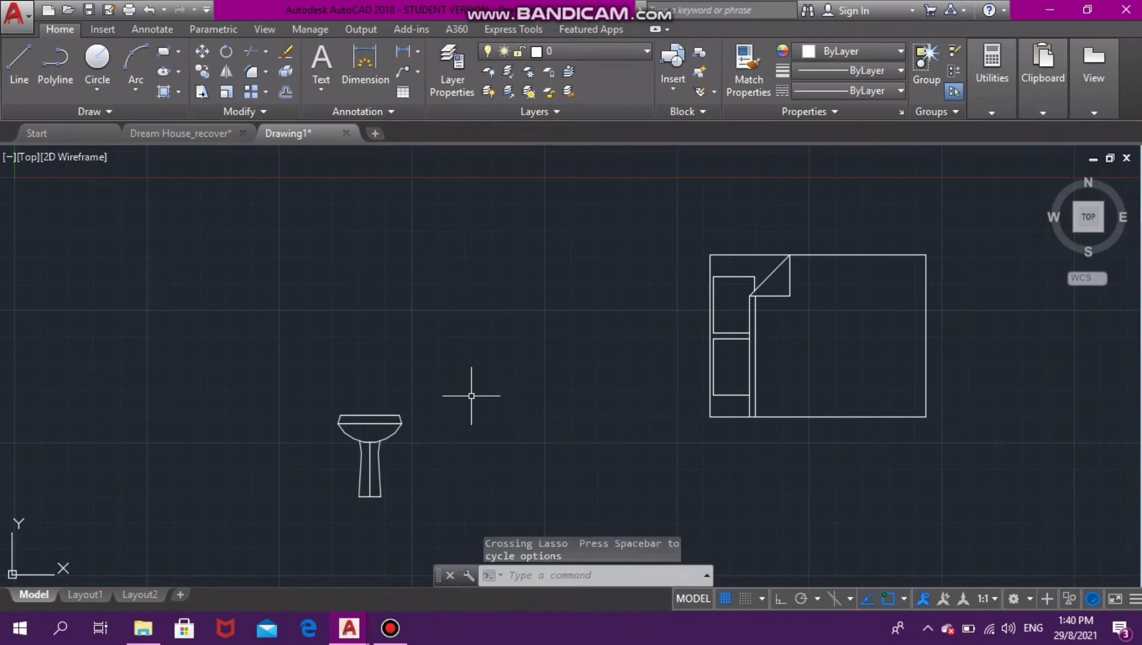
{"action": "key", "text": "Escape"}
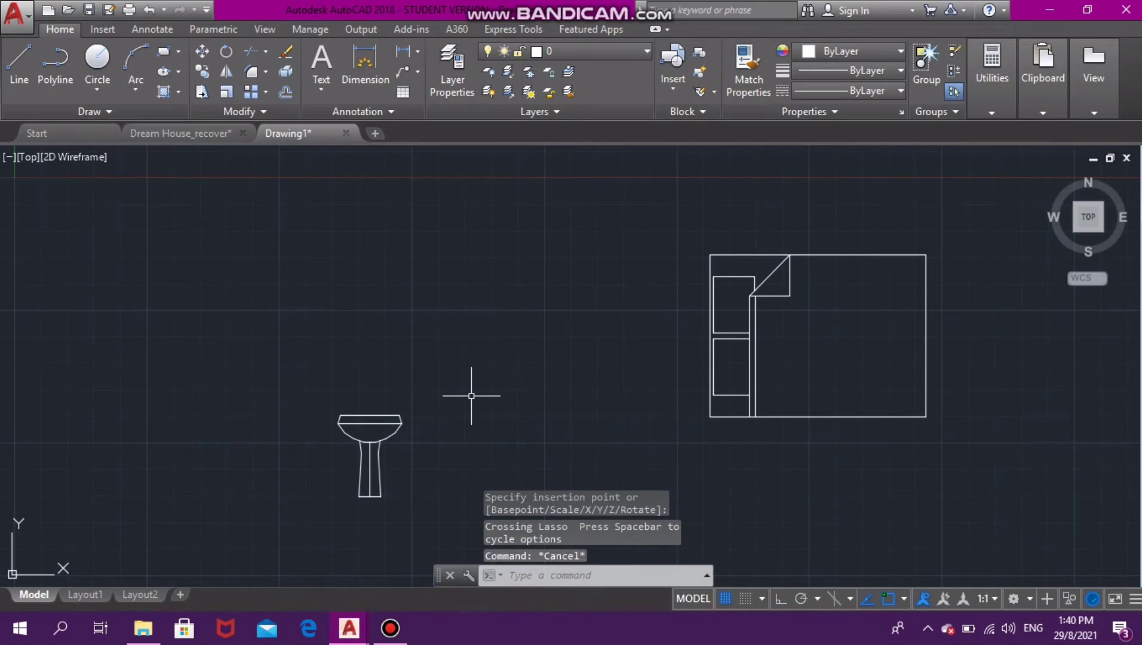
- Reopen DesignCenter with AD, go back to the sample drawings and open the Kitchens.dwg blocks
{"action": "type", "text": "ADCENTER"}
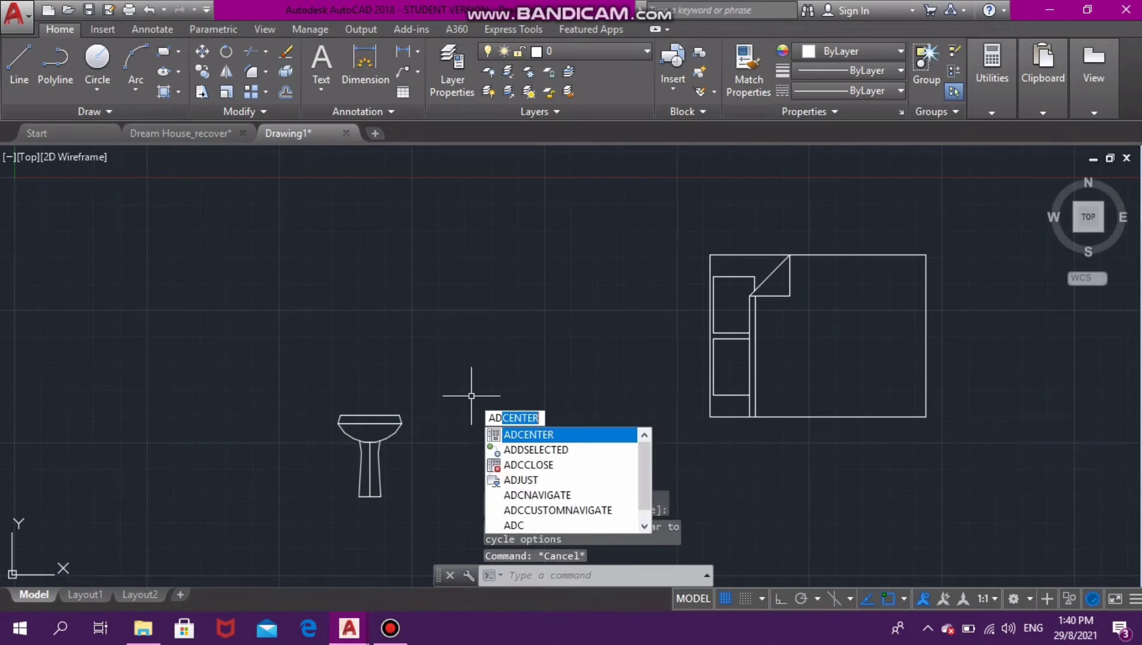
{"action": "key", "text": "Return"}
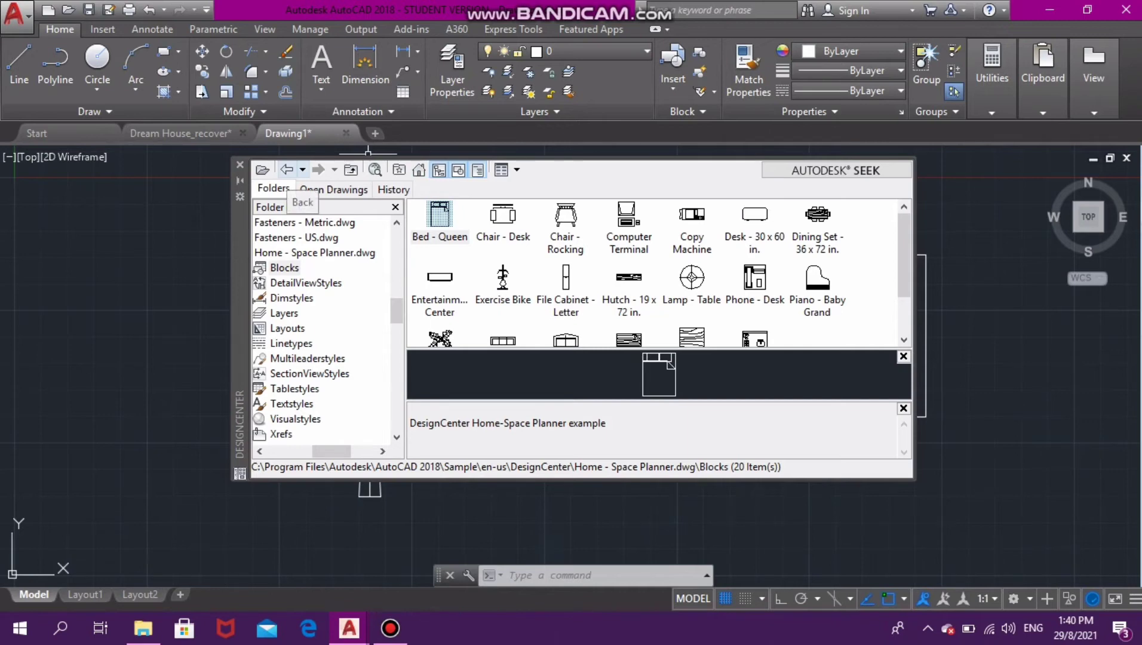
{"action": "left_click", "coordinate": [287, 170]}
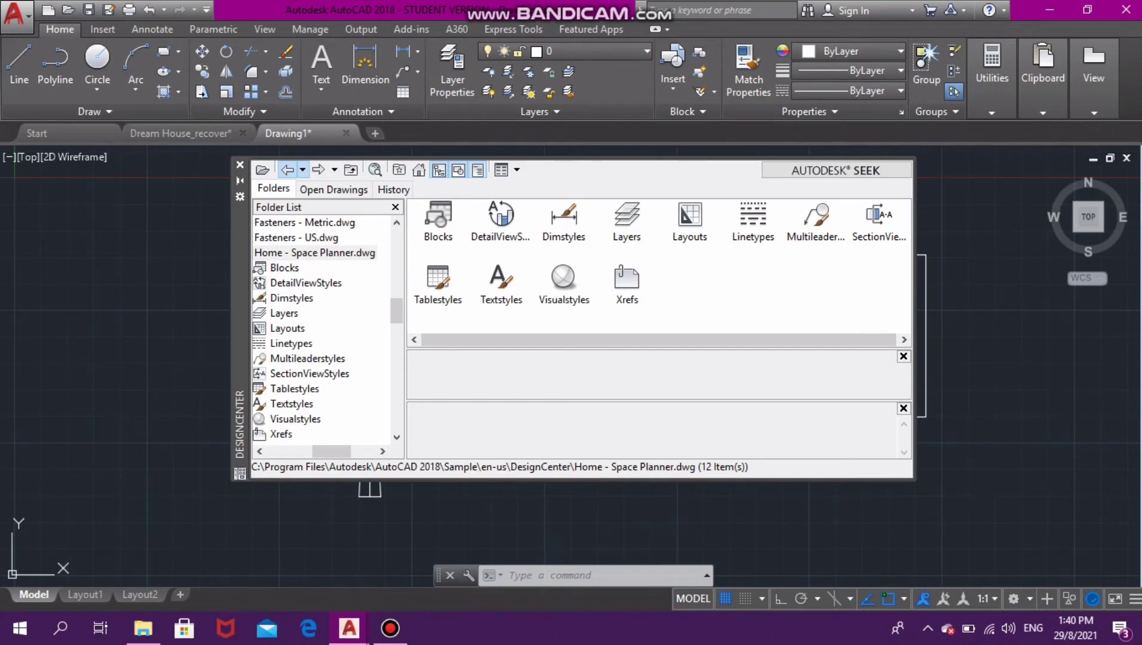
{"action": "left_click", "coordinate": [286, 169]}
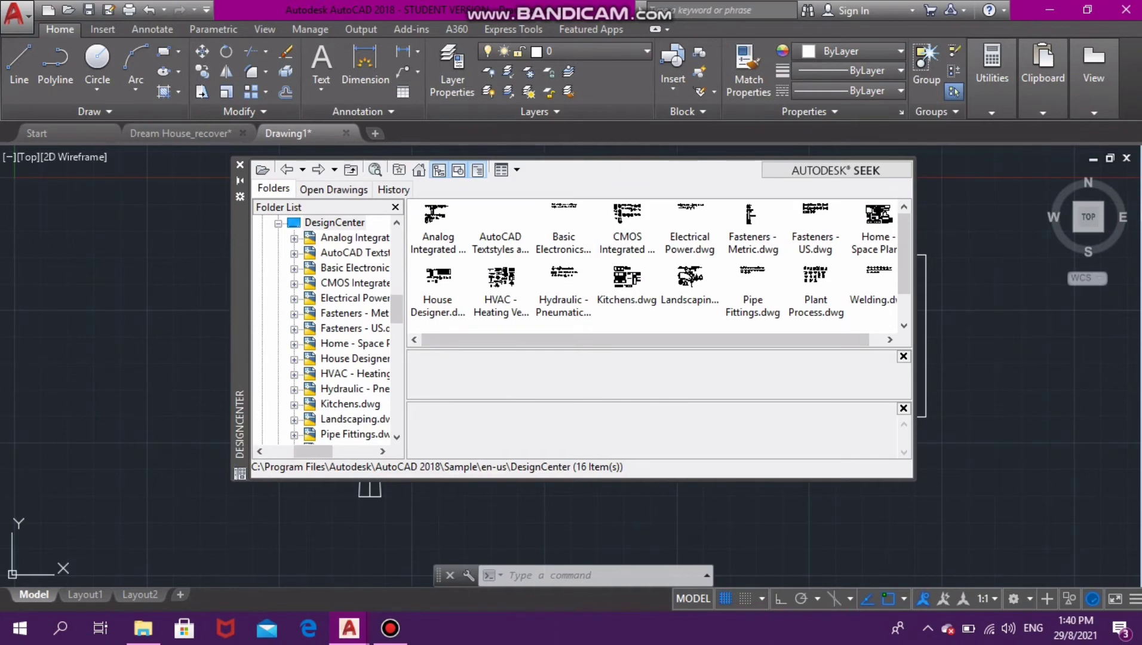
{"action": "double_click", "coordinate": [627, 280]}
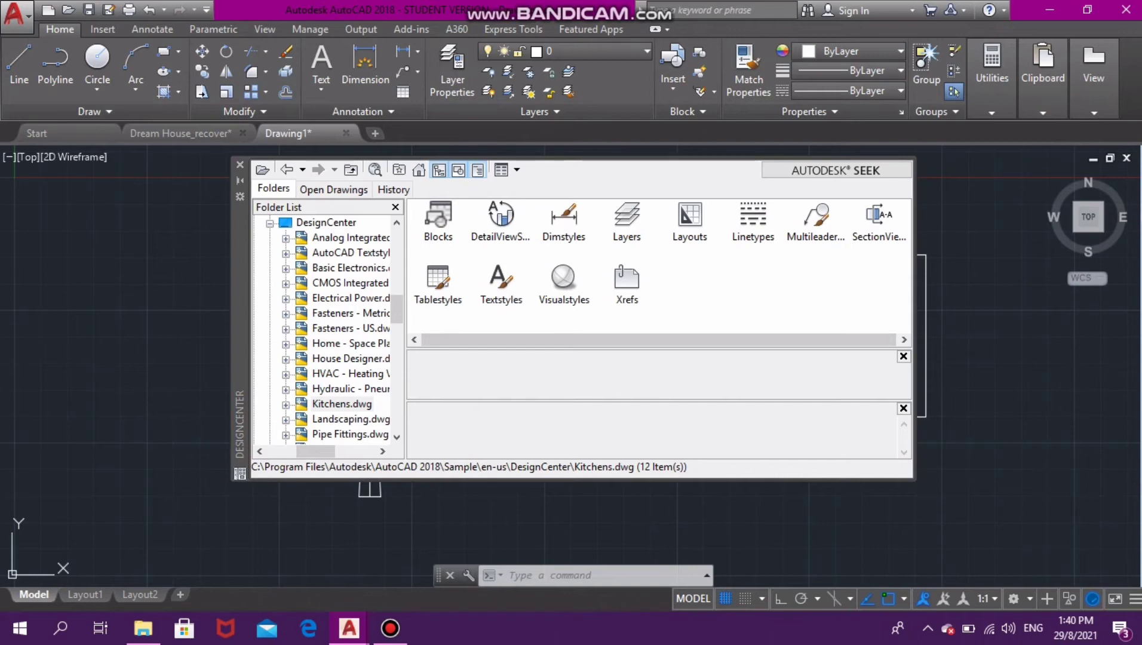
{"action": "double_click", "coordinate": [439, 218]}
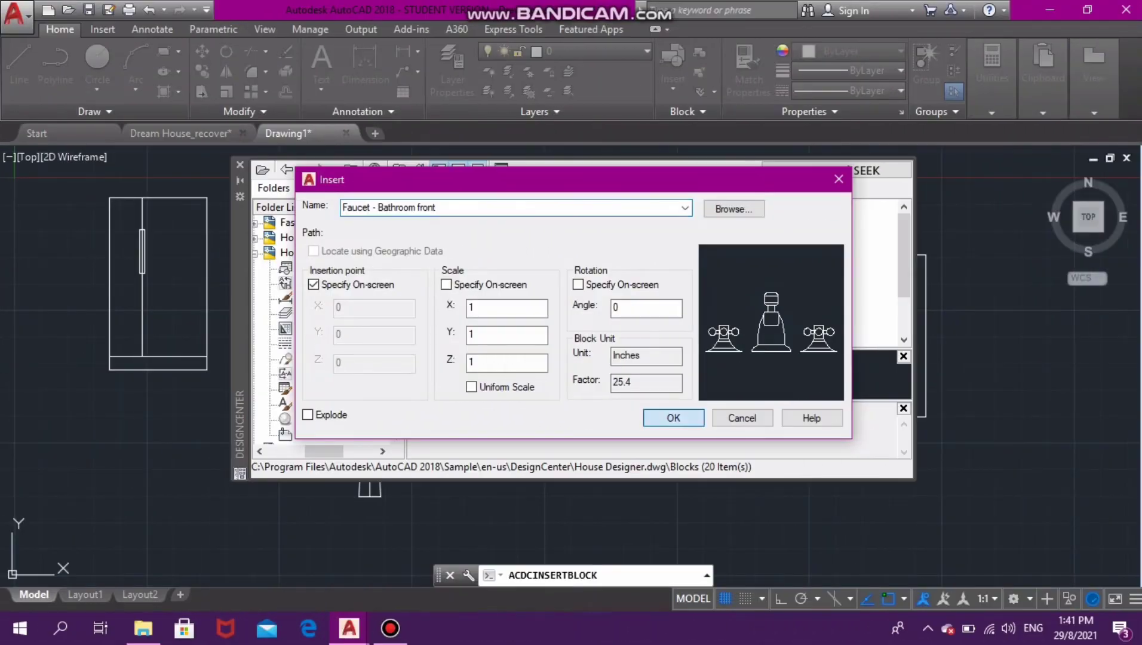
- Place the Faucet - Bathroom front block right of the bed and close DesignCenter
{"action": "key", "text": "Return"}
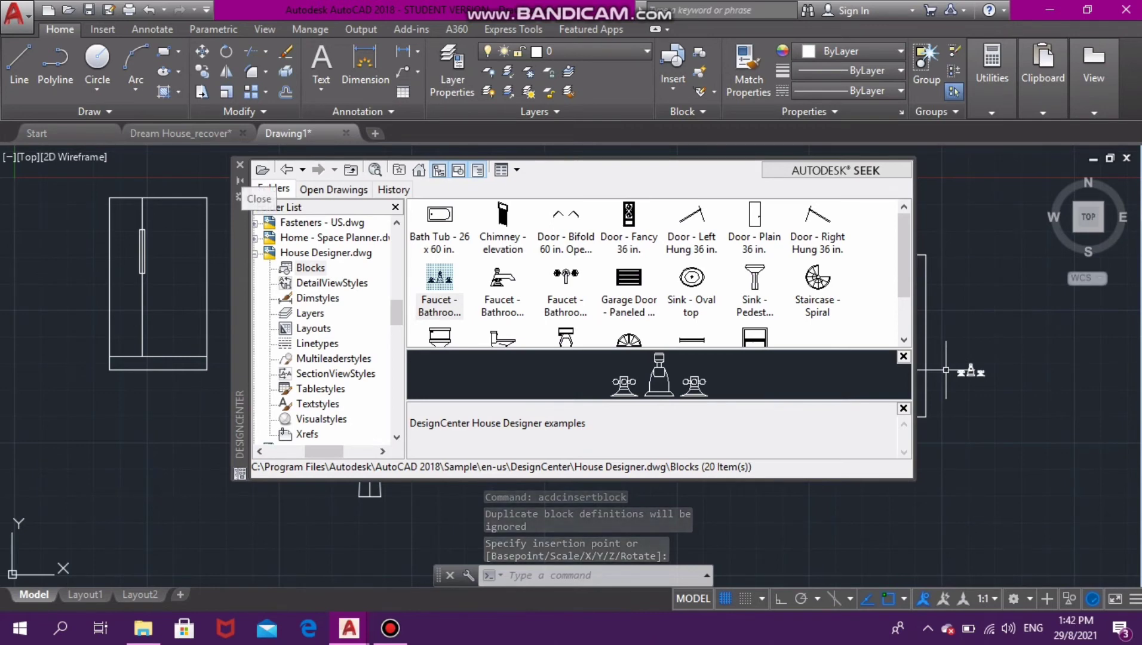
{"action": "left_click", "coordinate": [240, 165]}
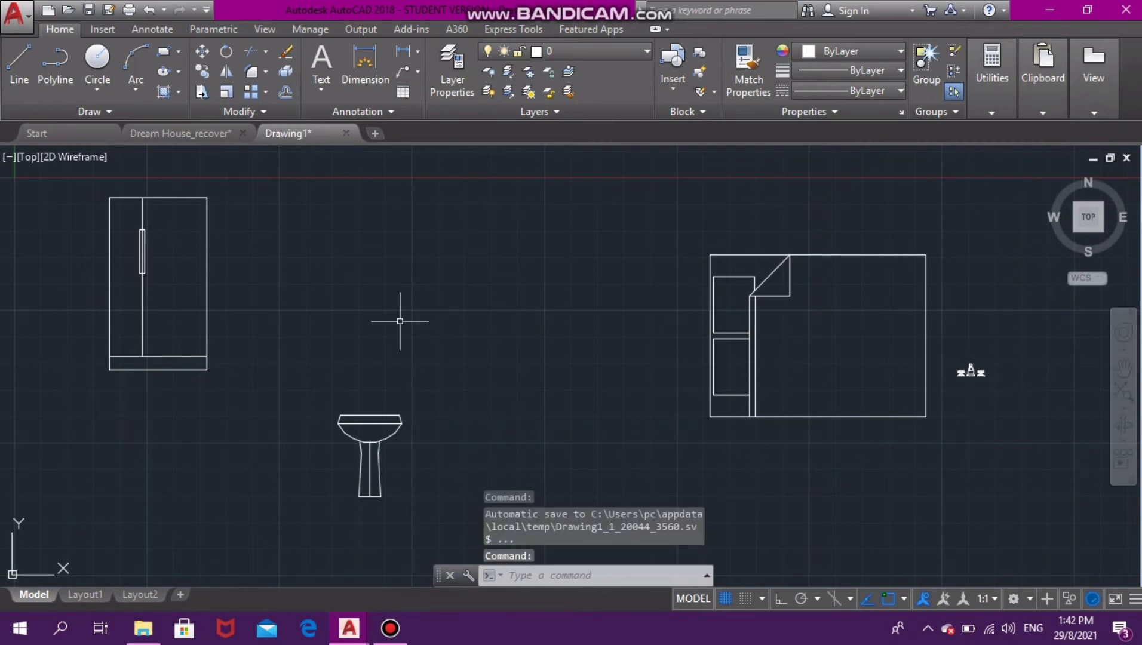
- Move the faucet block onto the sink's midpoint with MOVE
{"action": "left_click", "coordinate": [971, 374]}
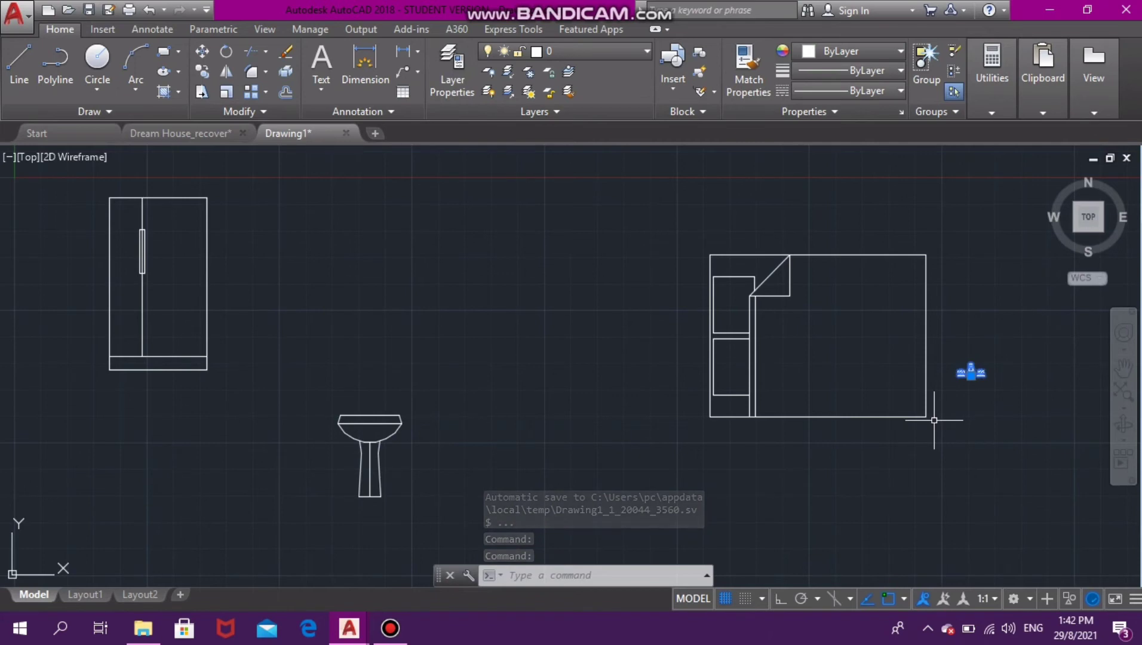
{"action": "type", "text": "MO"}
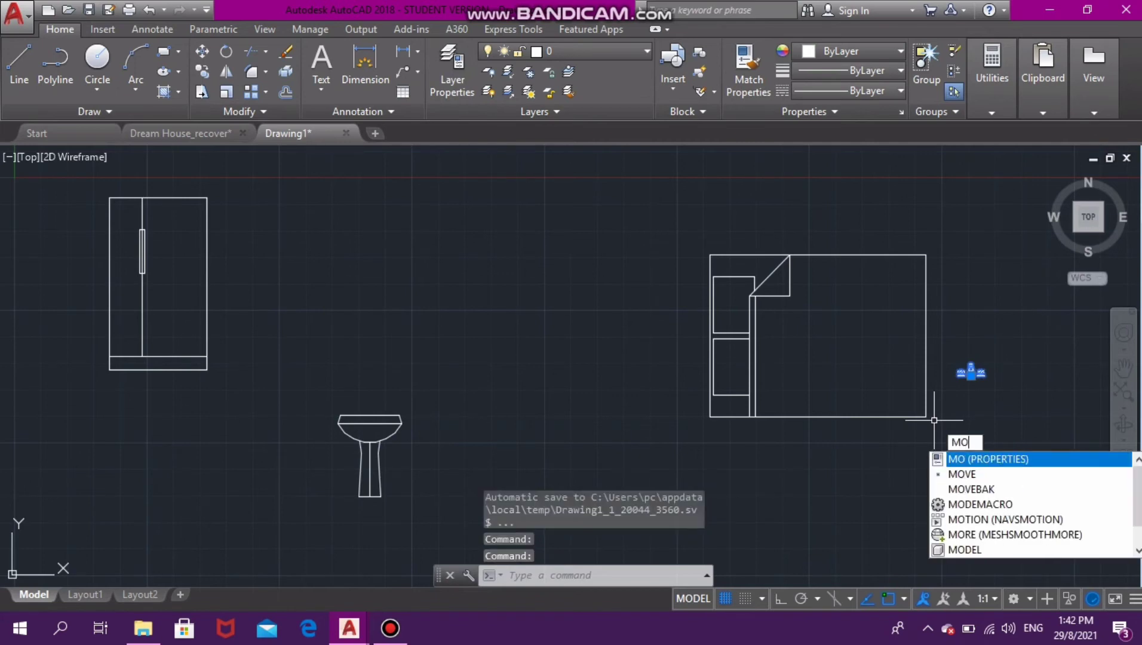
{"action": "type", "text": "VE"}
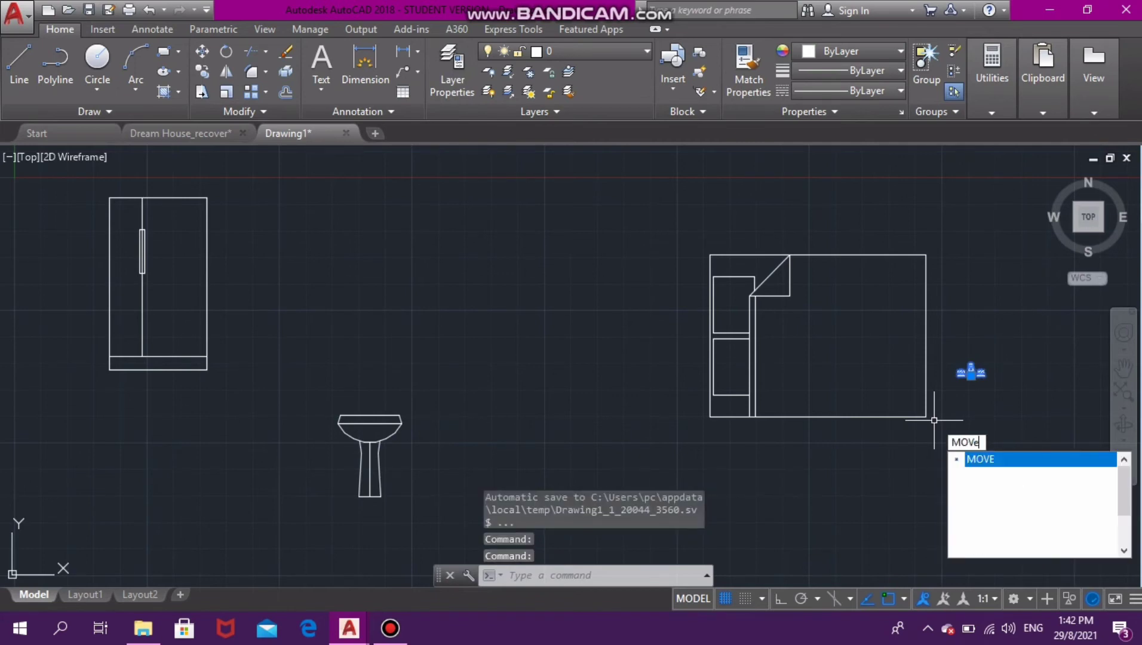
{"action": "key", "text": "Return"}
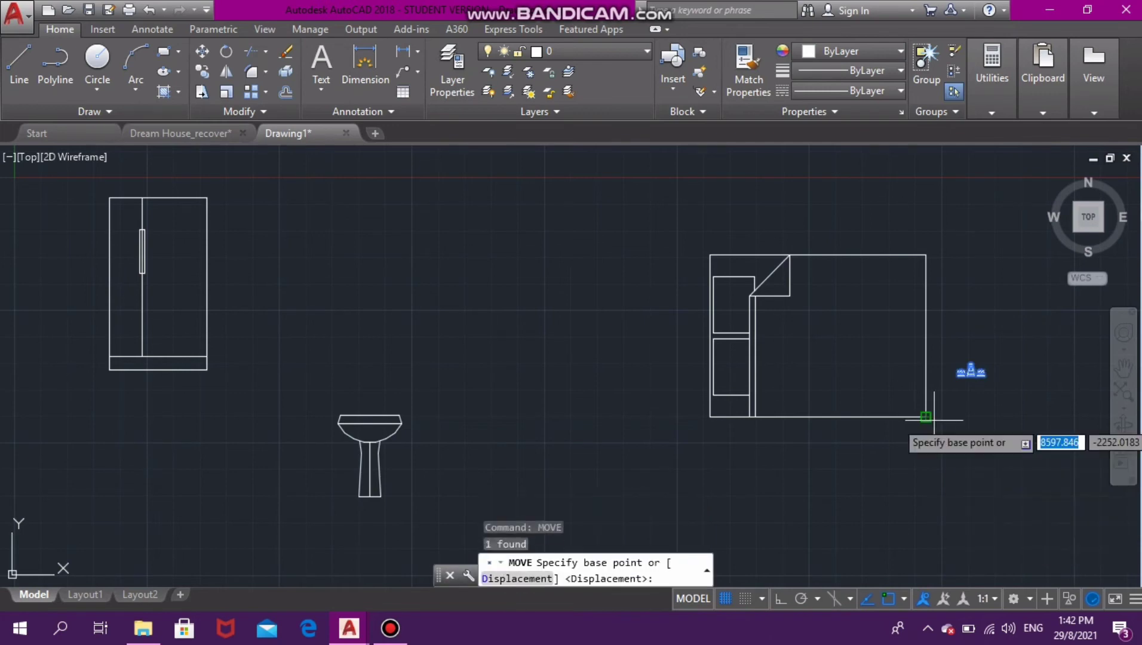
{"action": "left_click", "coordinate": [963, 375]}
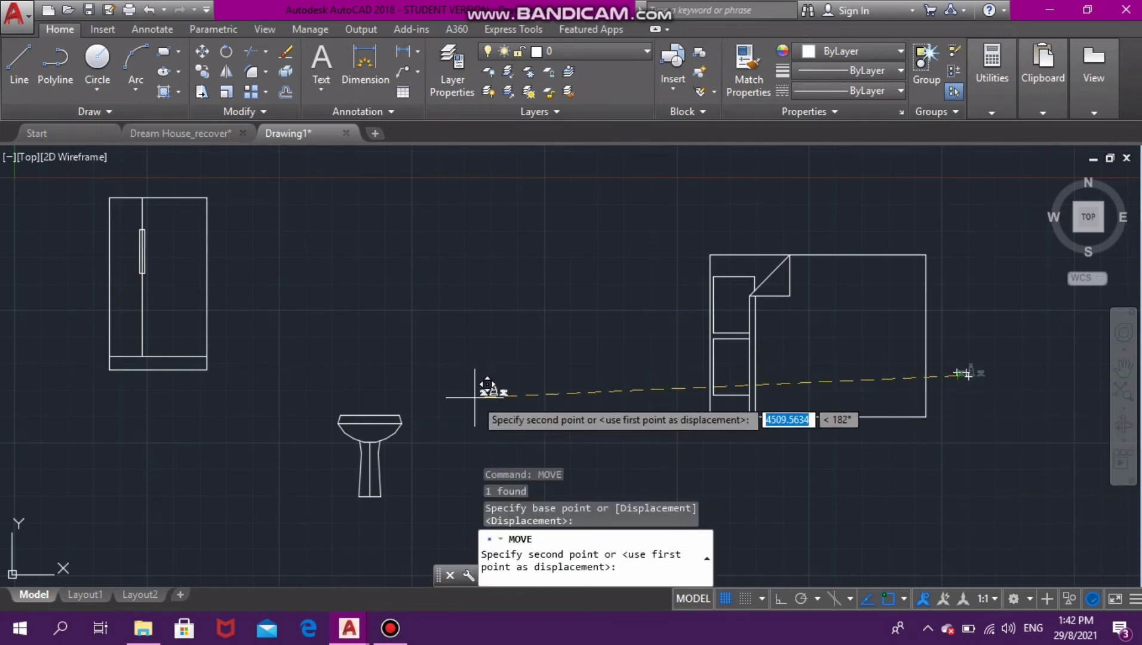
{"action": "left_click", "coordinate": [366, 412]}
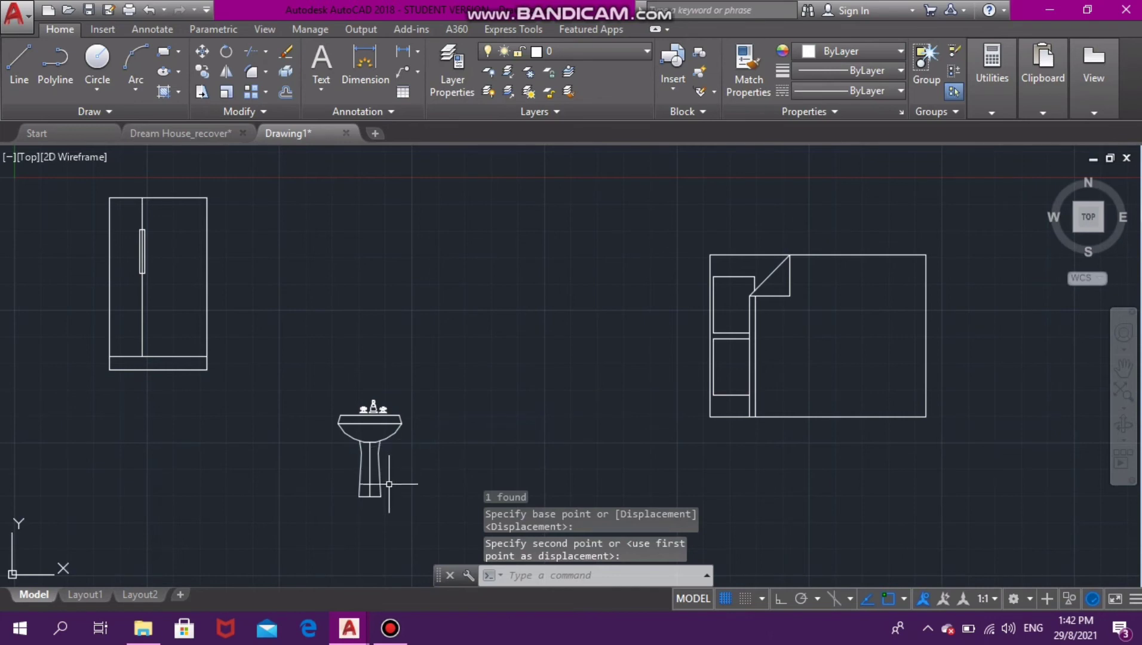
{"action": "scroll", "coordinate": [363, 499], "scroll_direction": "up", "scroll_amount": 3}
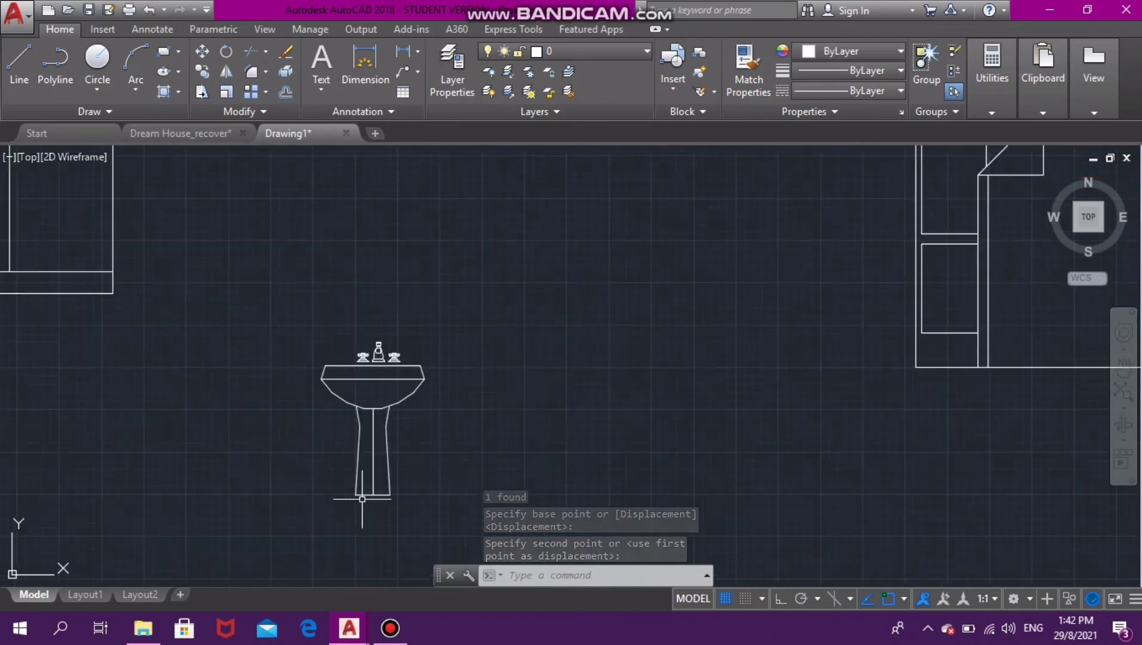
{"action": "scroll", "coordinate": [365, 432], "scroll_direction": "up", "scroll_amount": 2}
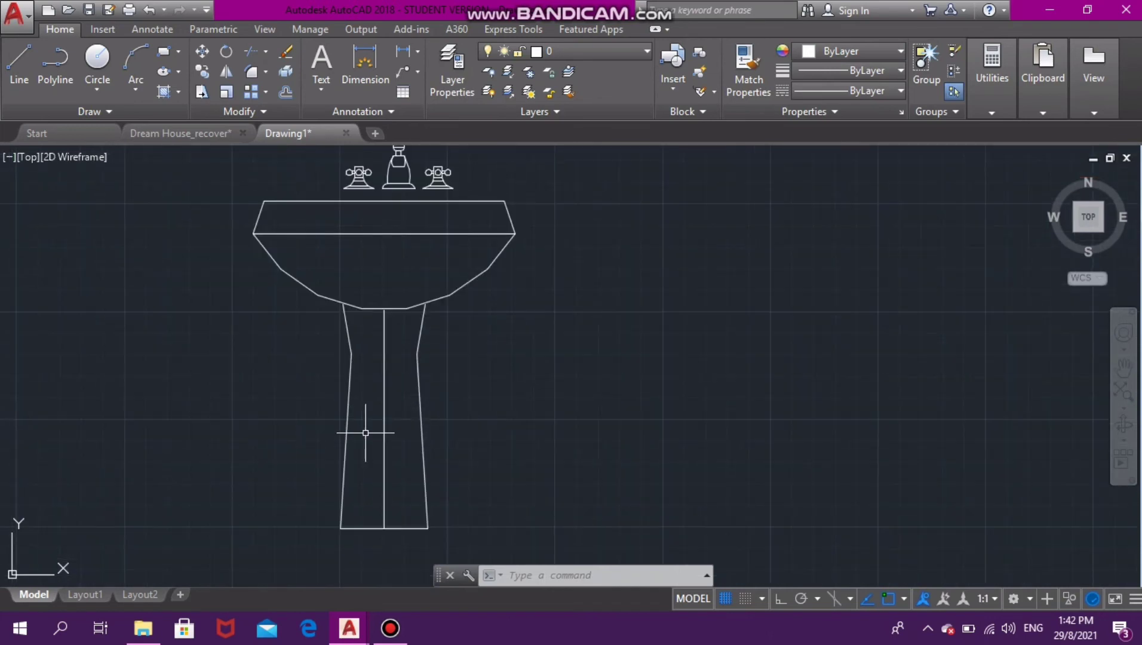
{"action": "scroll", "coordinate": [375, 392], "scroll_direction": "down", "scroll_amount": 2}
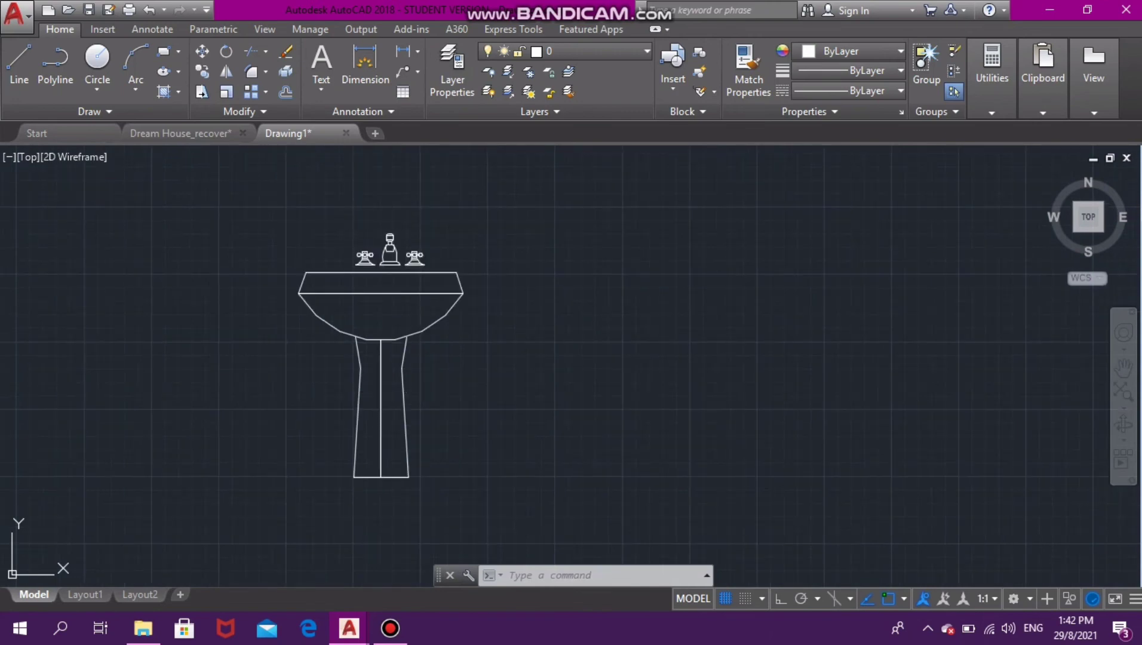
- Move the faucet down from its left tap so it sits on the basin rim
{"action": "left_click", "coordinate": [357, 263]}
{"action": "type", "text": "mo"}
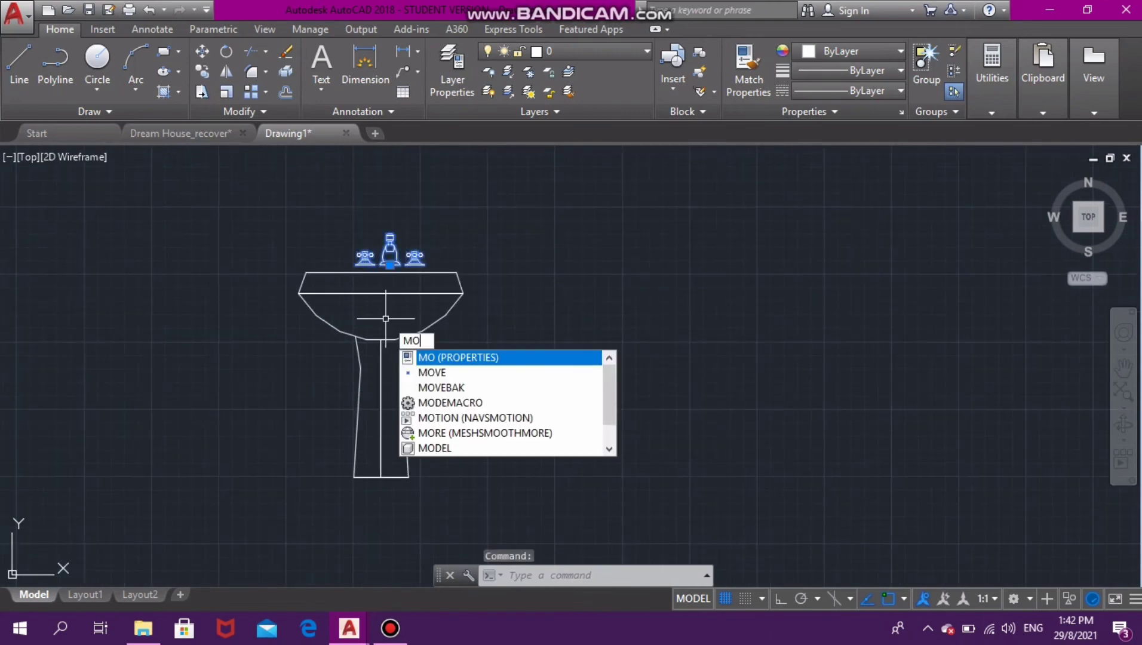
{"action": "key", "text": "Down"}
{"action": "key", "text": "Return"}
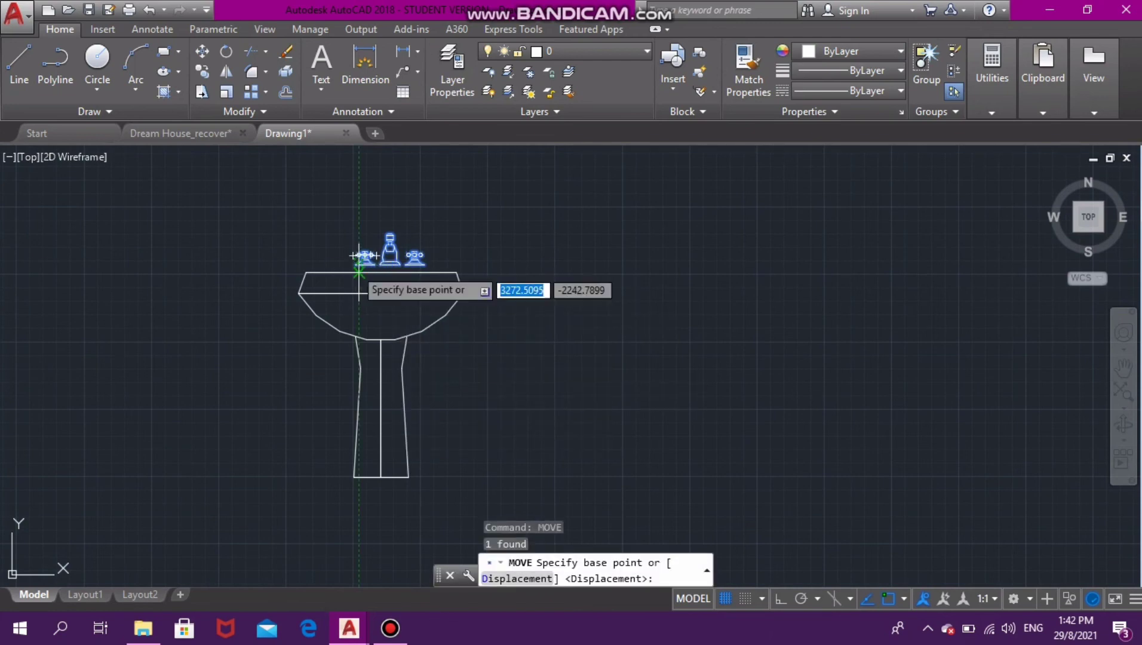
{"action": "left_click", "coordinate": [356, 266]}
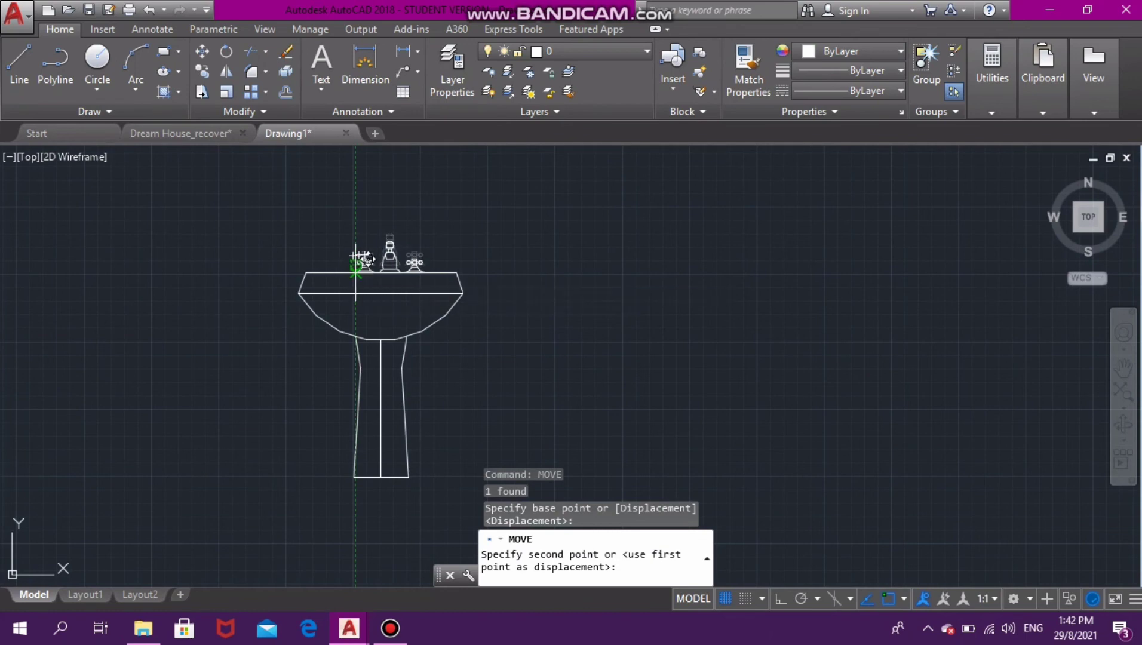
{"action": "left_click", "coordinate": [356, 273]}
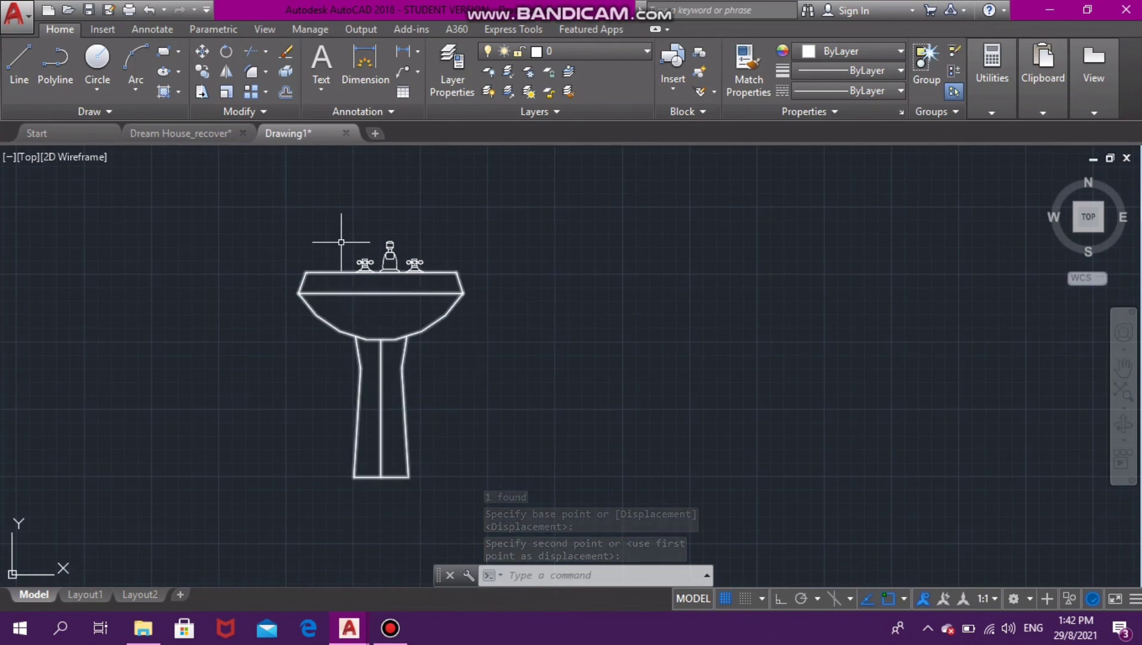
- Insert the Car - sedan side block from Landscaping.dwg at the drawing's left side
{"action": "scroll", "coordinate": [506, 336], "scroll_direction": "down", "scroll_amount": 5}
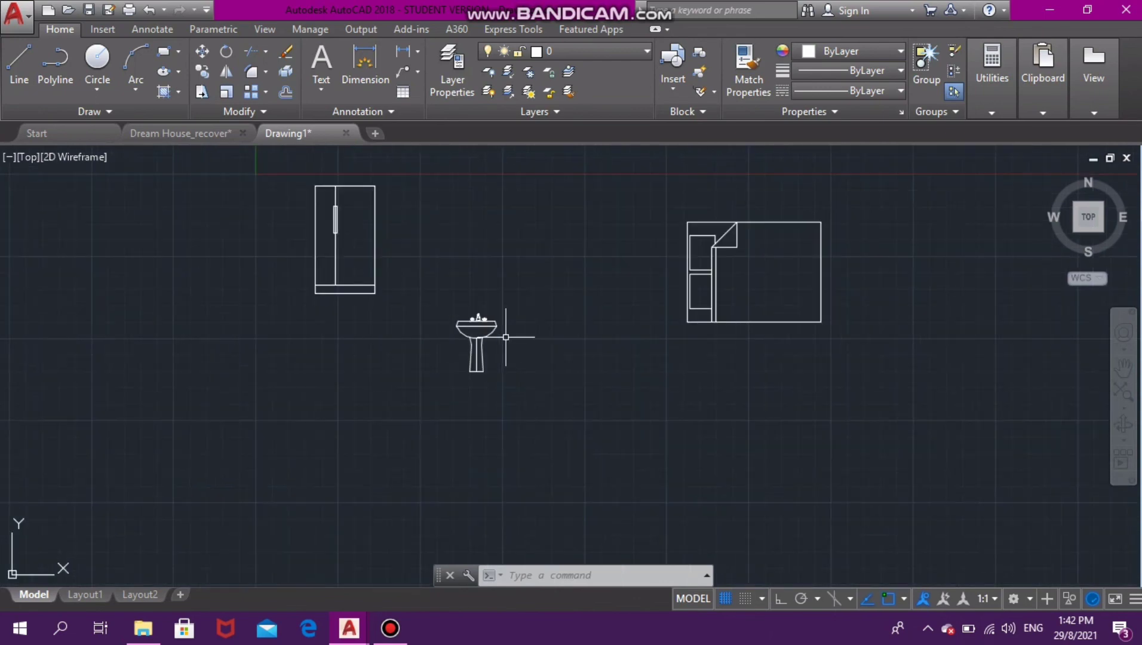
{"action": "scroll", "coordinate": [506, 337], "scroll_direction": "down", "scroll_amount": 3}
{"action": "key", "text": "ctrl+2"}
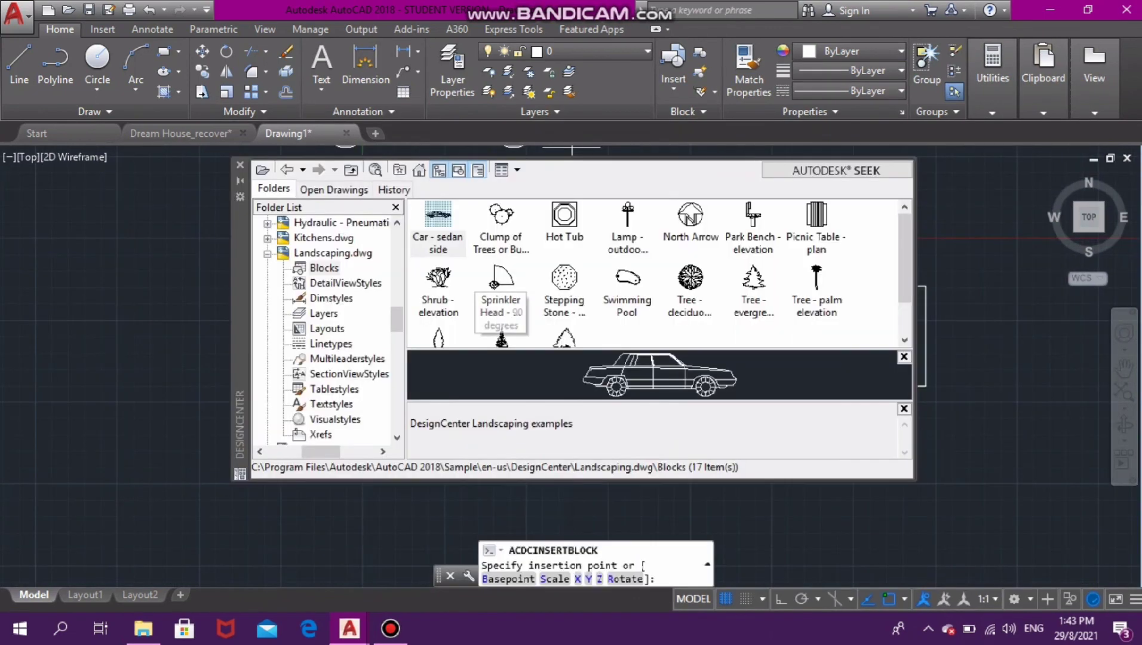
{"action": "key", "text": "Escape"}
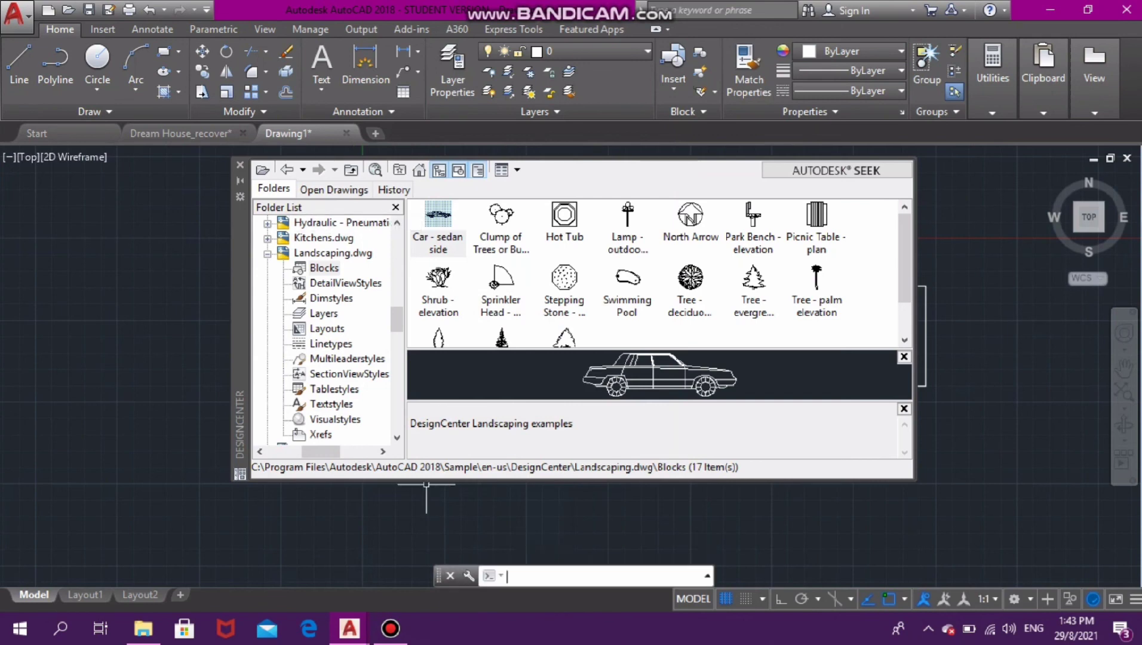
{"action": "double_click", "coordinate": [438, 227]}
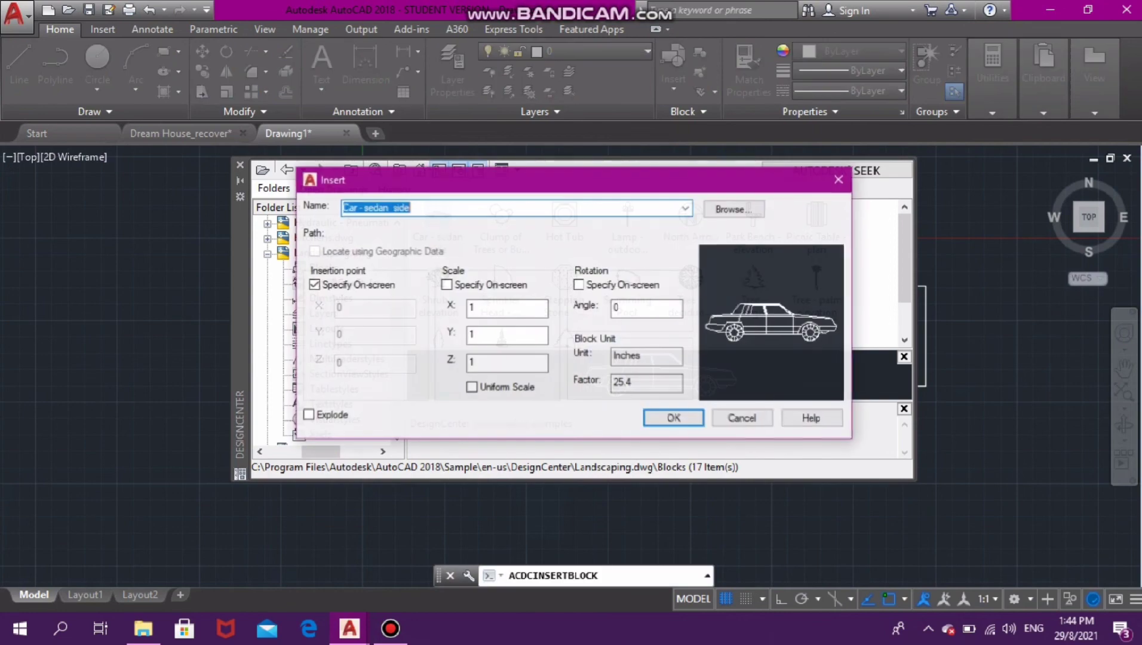
{"action": "left_click", "coordinate": [674, 418]}
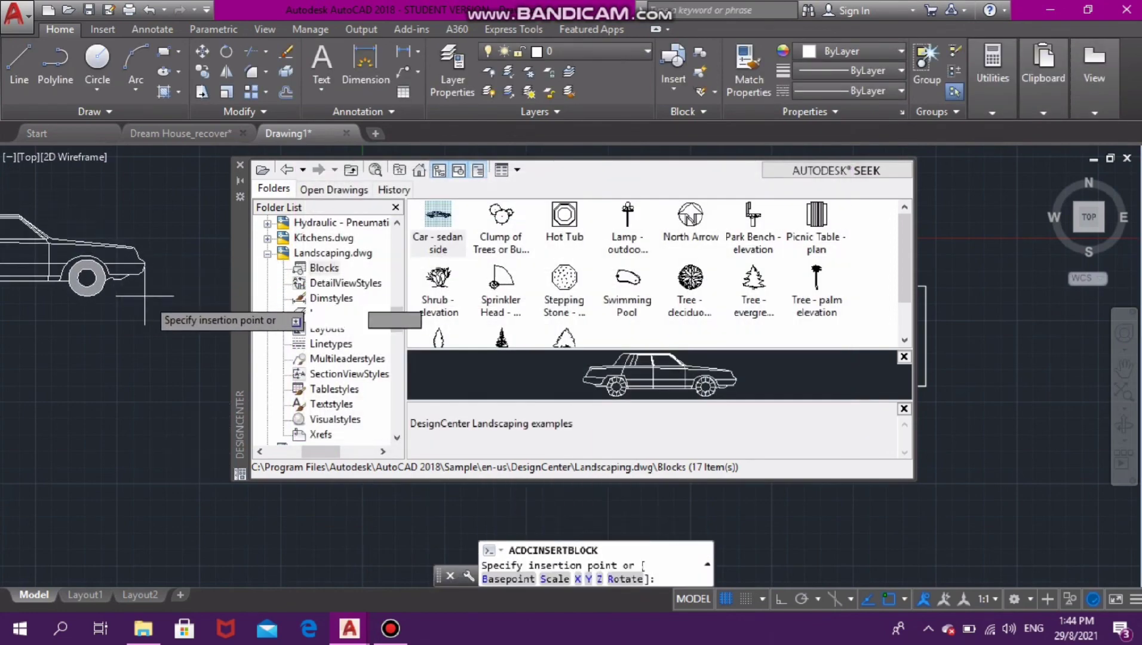
{"action": "key", "text": "F5"}
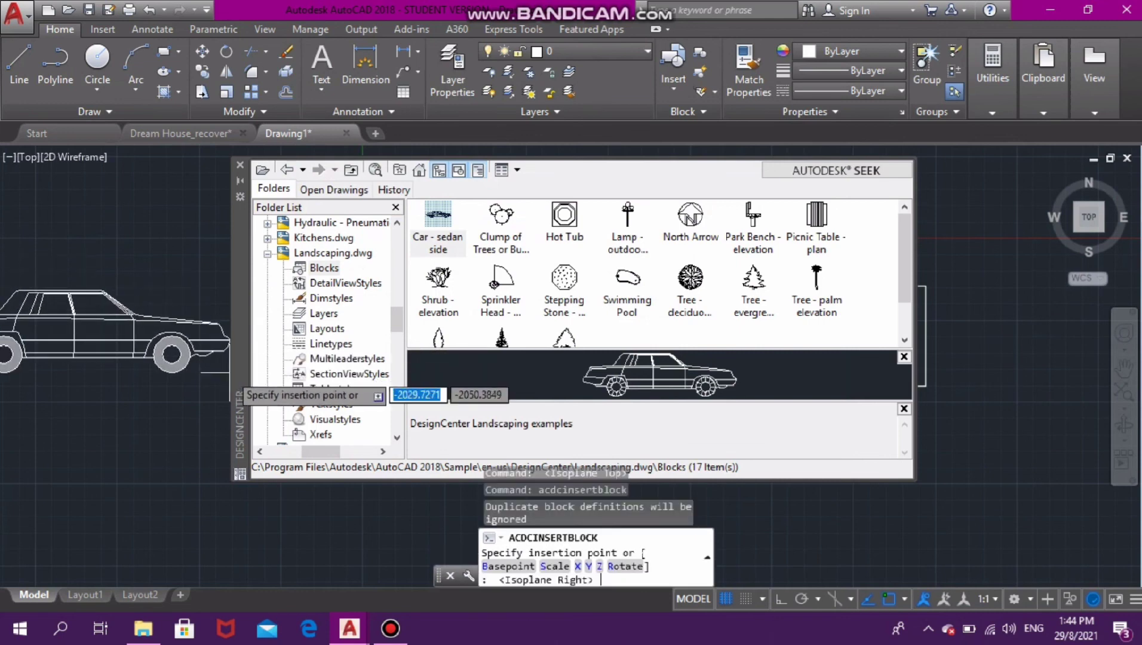
{"action": "left_click", "coordinate": [206, 366]}
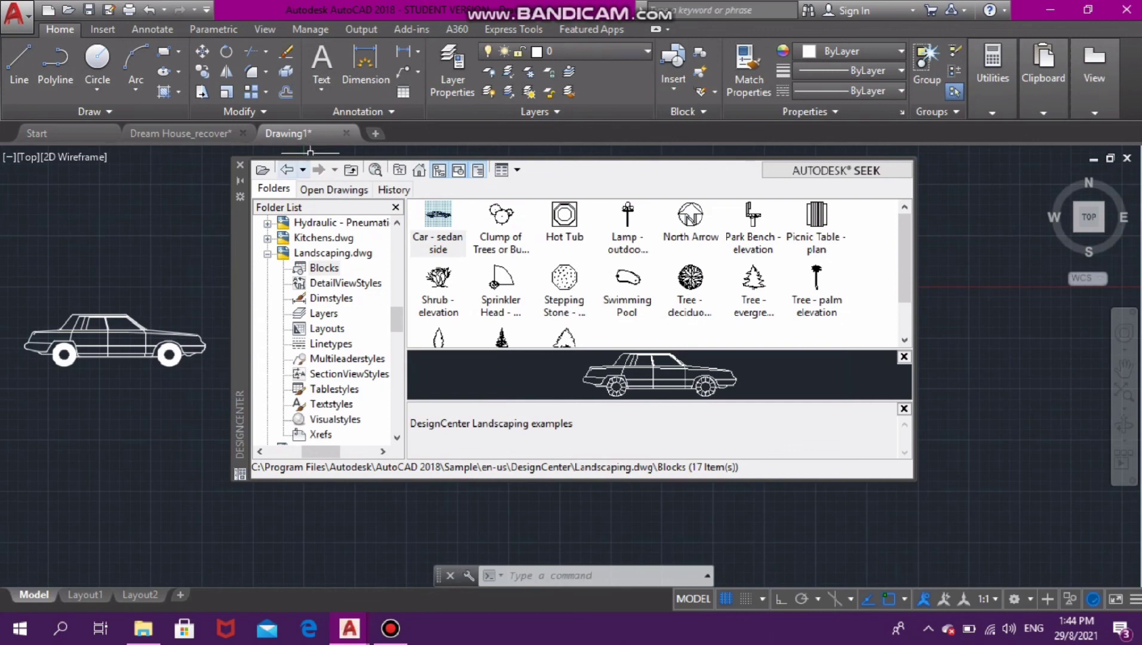
- Go back twice in DesignCenter to the list of 16 sample drawings
{"action": "left_click", "coordinate": [287, 170]}
{"action": "left_click", "coordinate": [287, 169]}
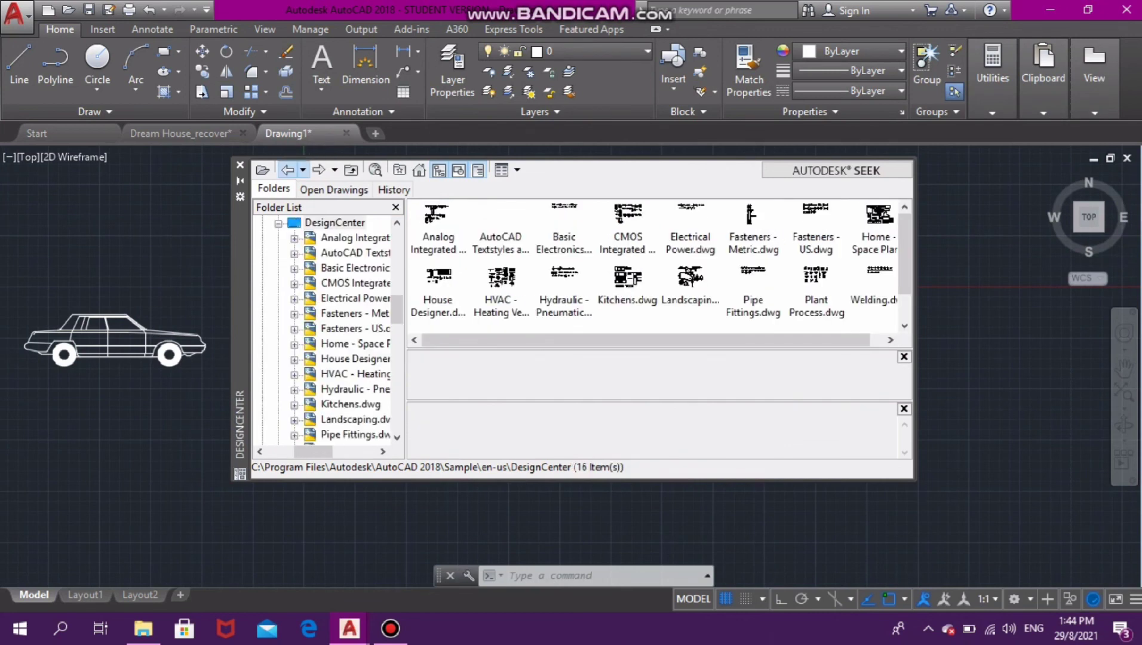